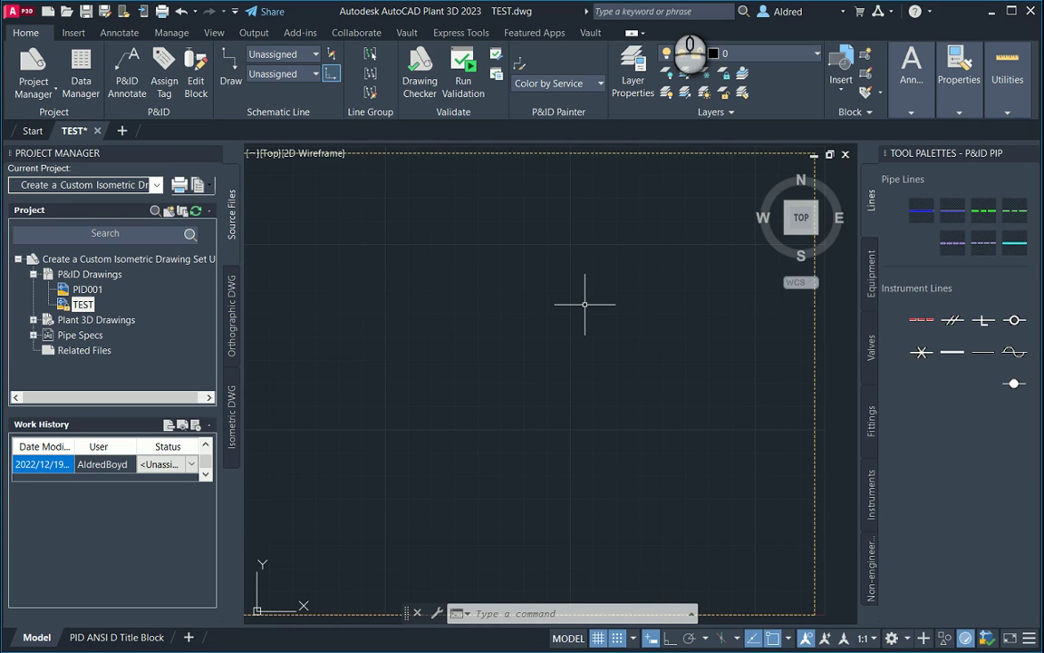
Draw a long horizontal primary line segment sline from the Pipe Lines palette.
click(918, 213)
click(954, 212)
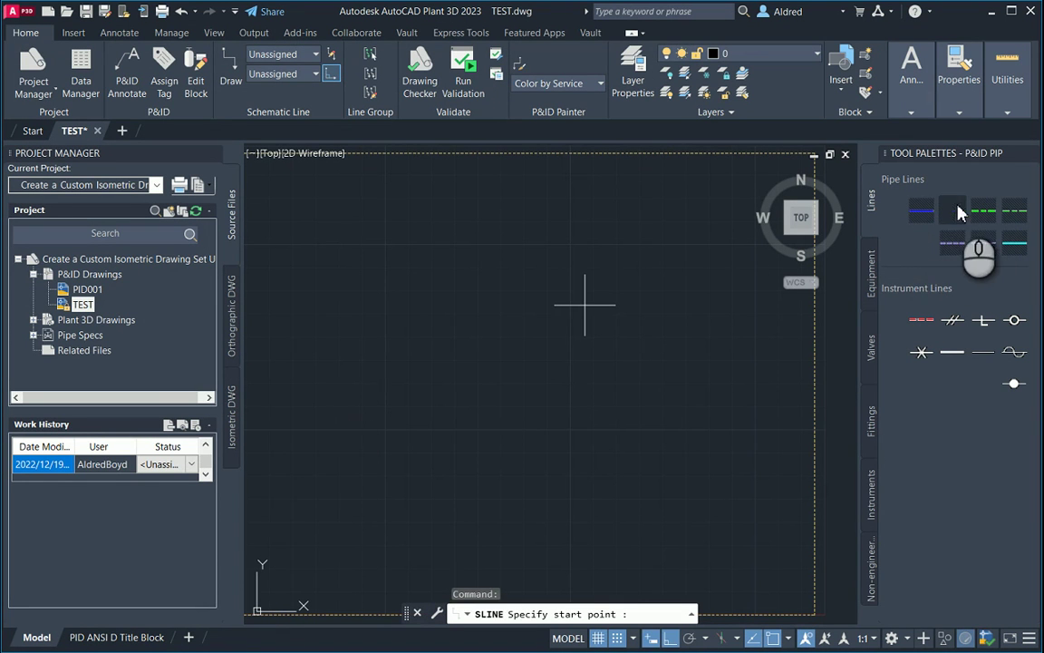
click(319, 340)
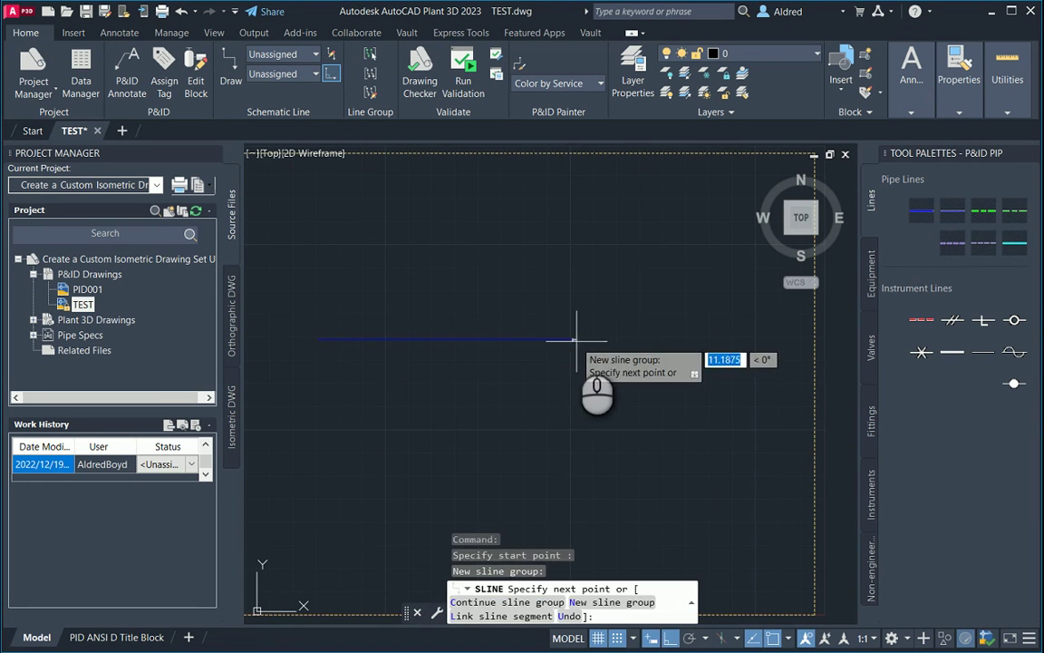
key(Escape)
key(Return)
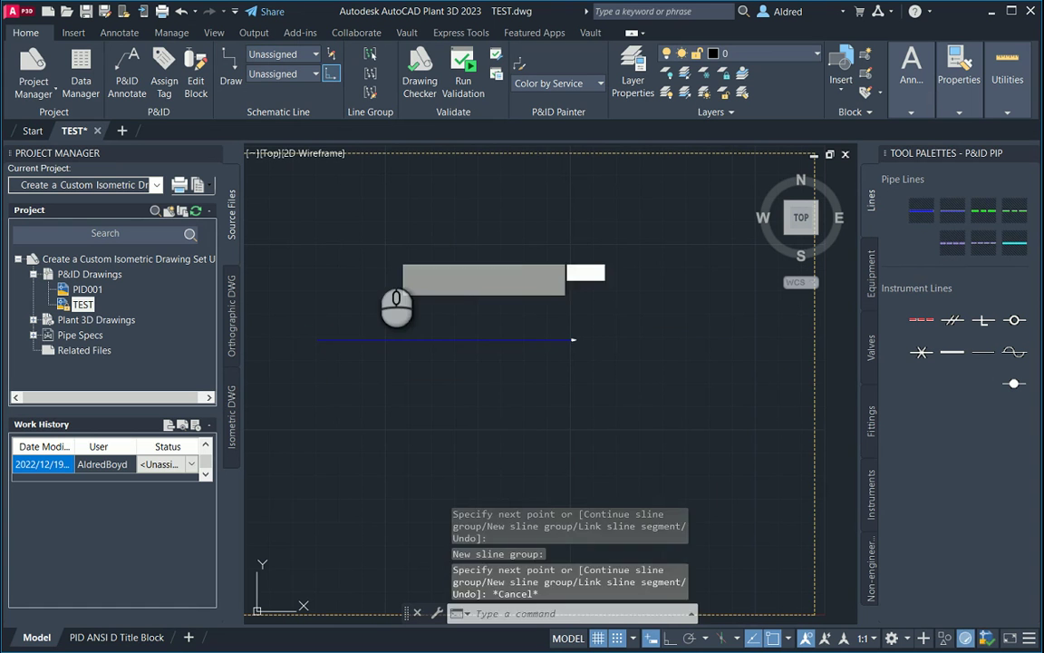
Draw an L-shaped sline from above whose vertical leg ends on the horizontal line.
click(375, 254)
click(448, 255)
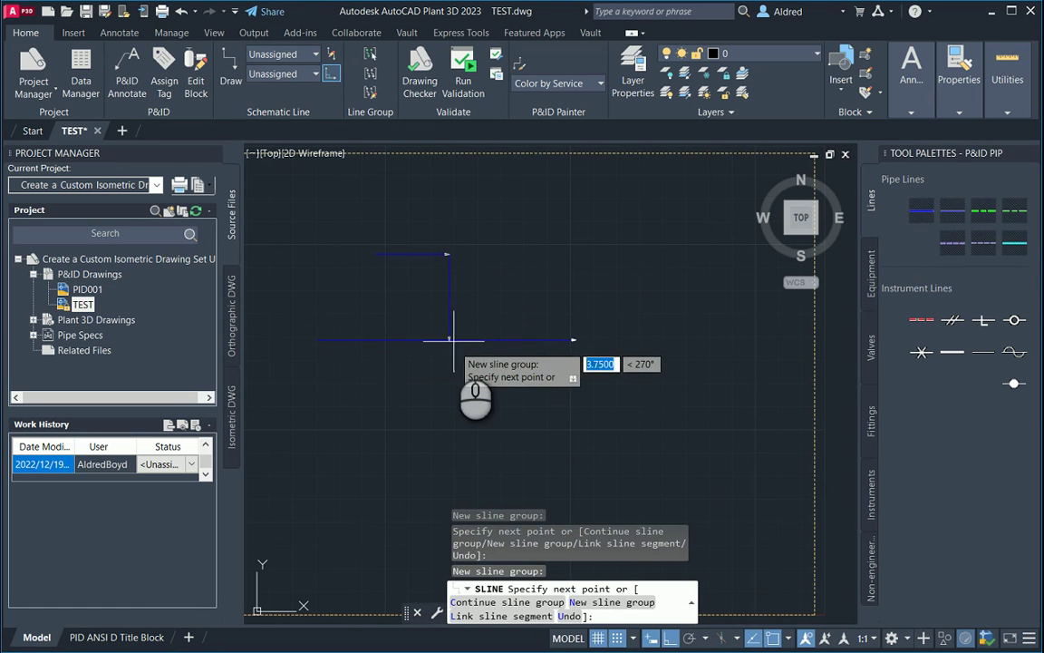
click(448, 340)
key(Escape)
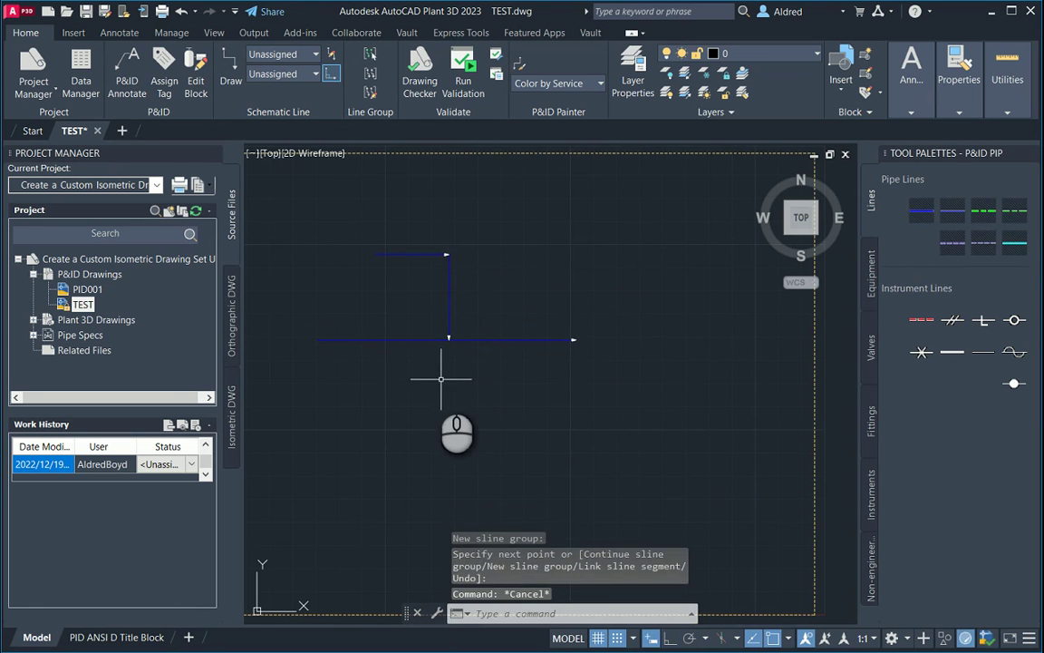
key(Escape)
Select the horizontal line, then the upper L-shaped line, to check them.
middle_drag(442, 373, 520, 367)
scroll(510, 344, up, 3)
click(690, 410)
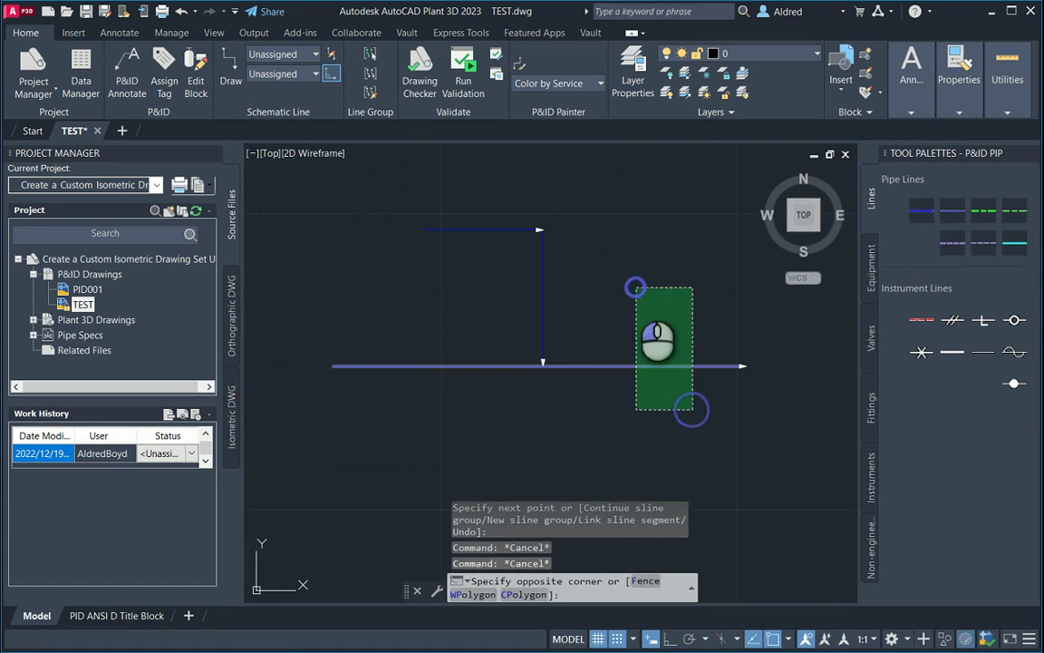
click(634, 287)
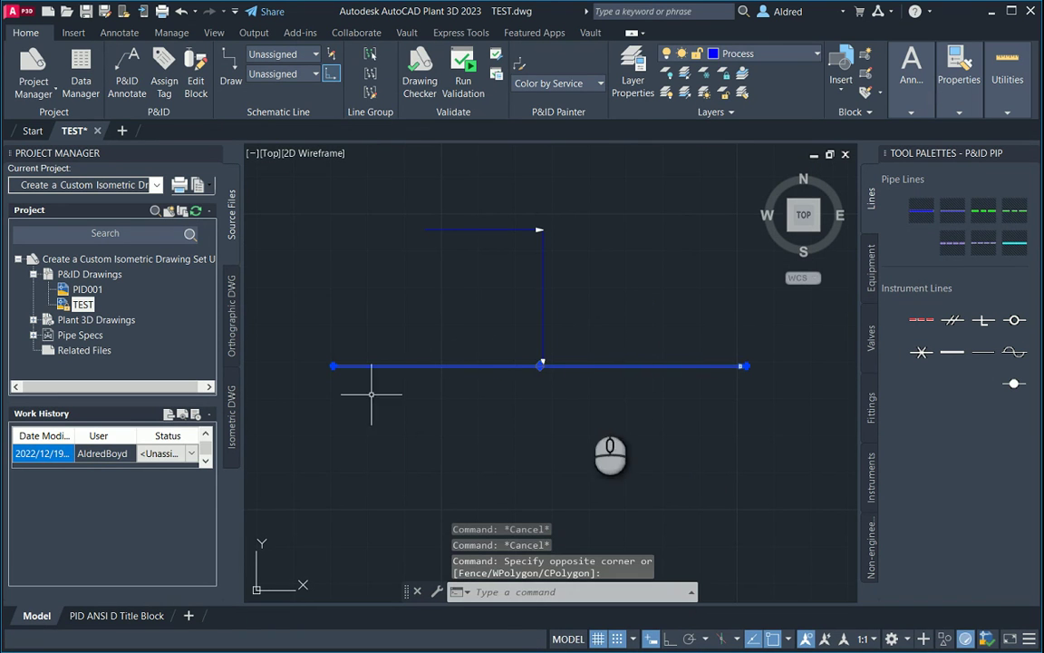
key(Escape)
click(507, 282)
click(466, 207)
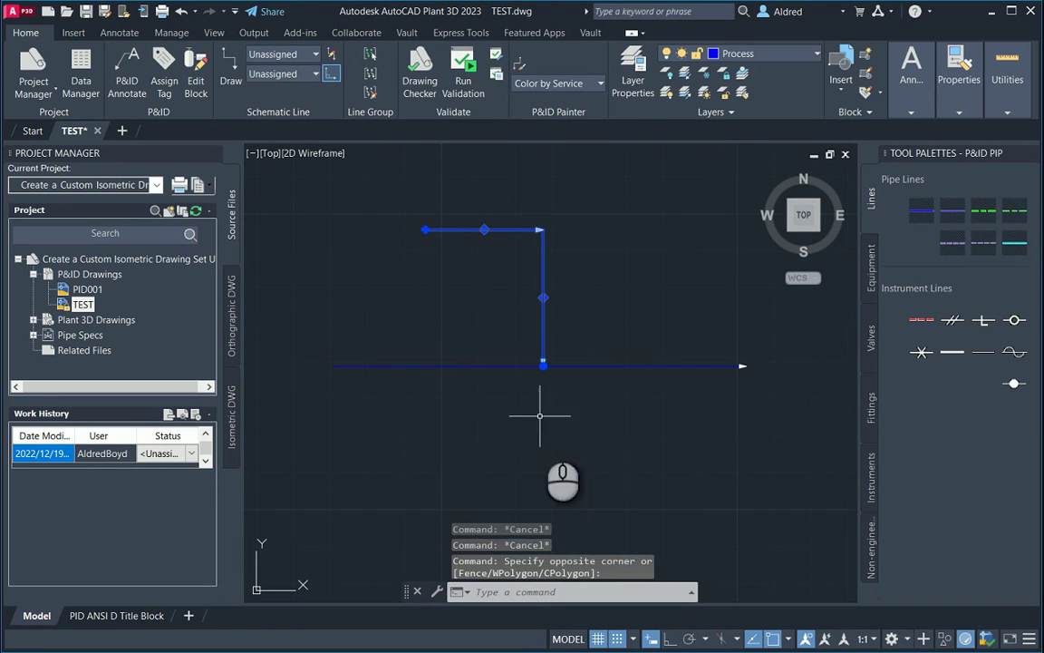
Draw an L-shaped sline from the lower left rising to meet the horizontal line.
middle_drag(608, 305, 627, 289)
key(Escape)
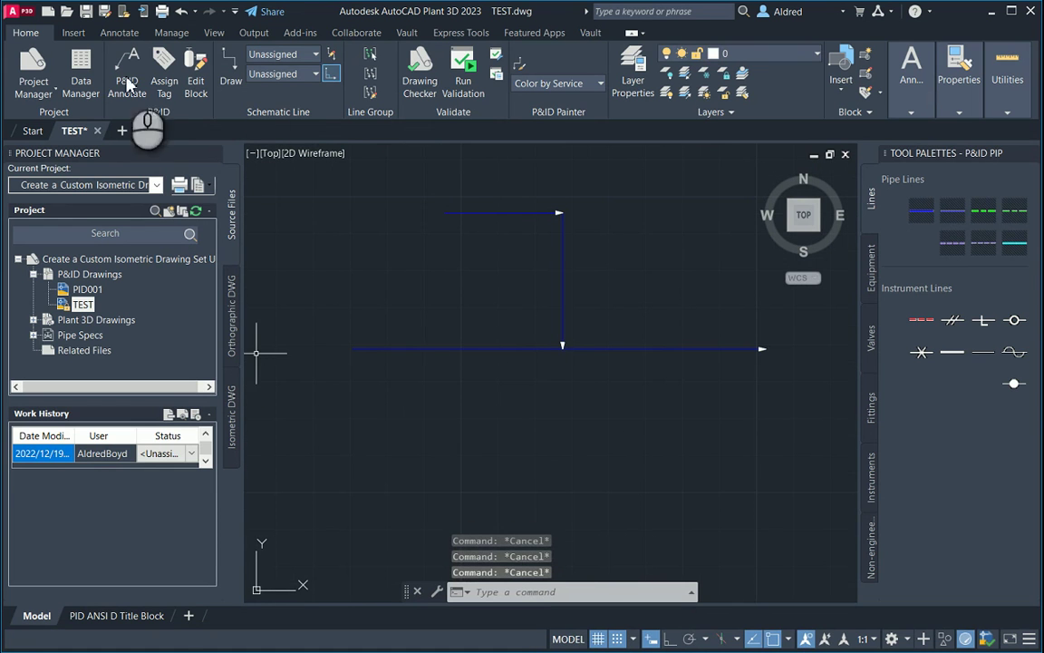
click(233, 67)
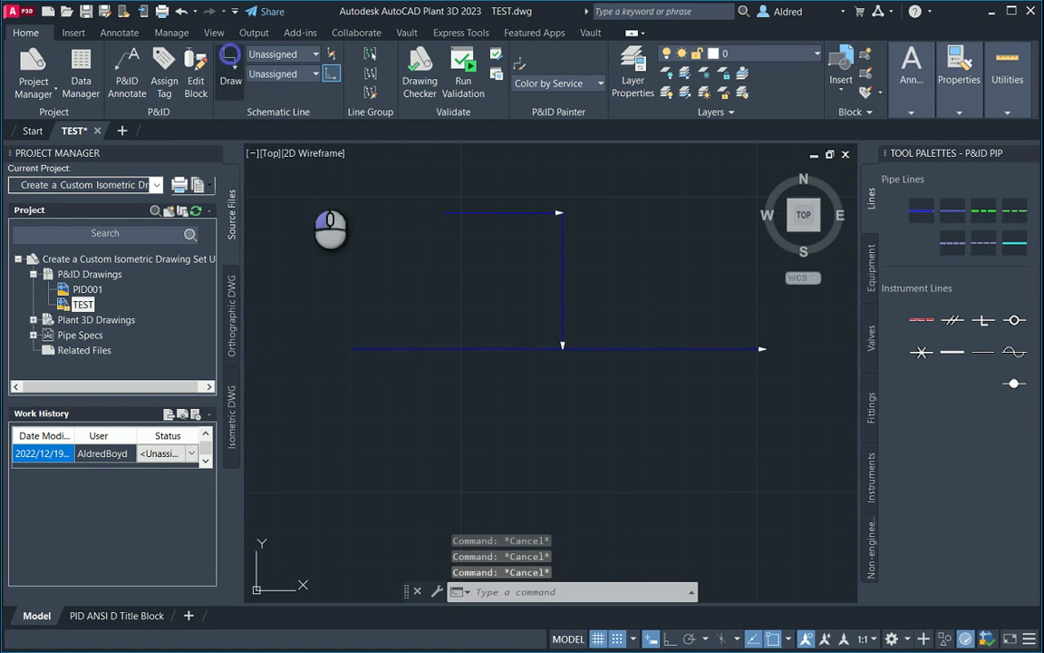
click(349, 440)
click(468, 440)
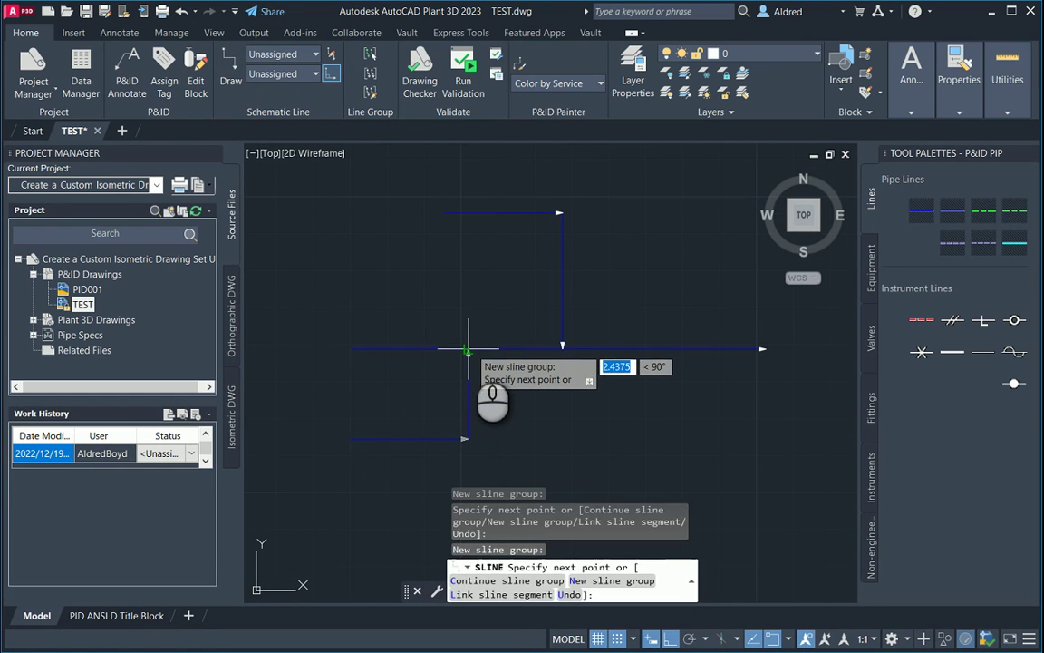
click(470, 348)
key(Escape)
key(Escape)
key(Escape)
Window-select the horizontal and upper L-shaped lines to check them, then clear the selection.
click(698, 390)
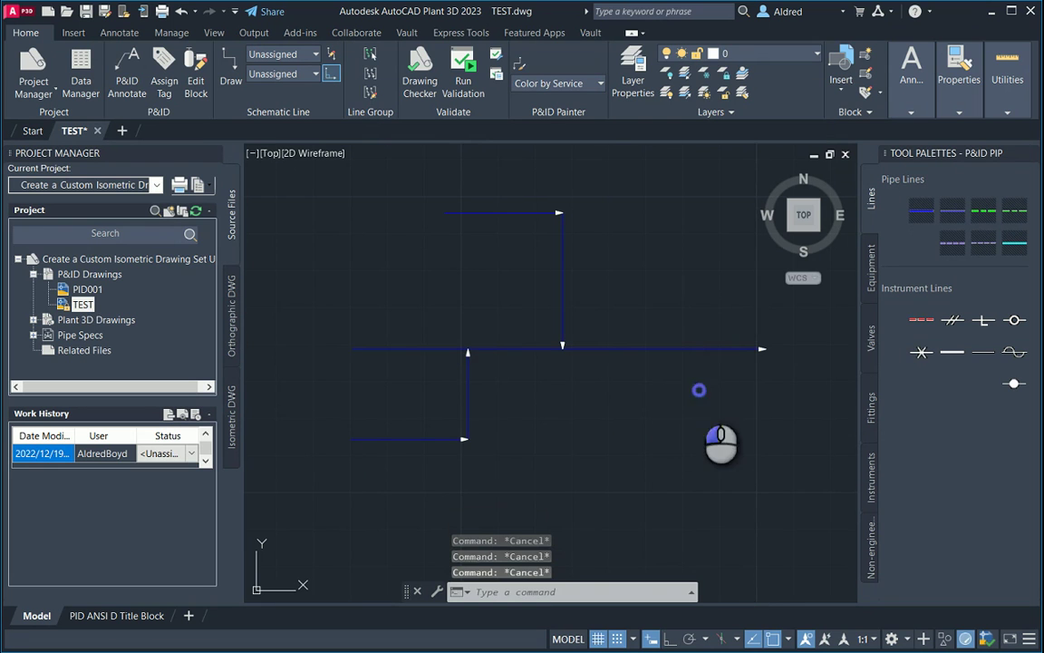
click(698, 291)
key(Escape)
key(Escape)
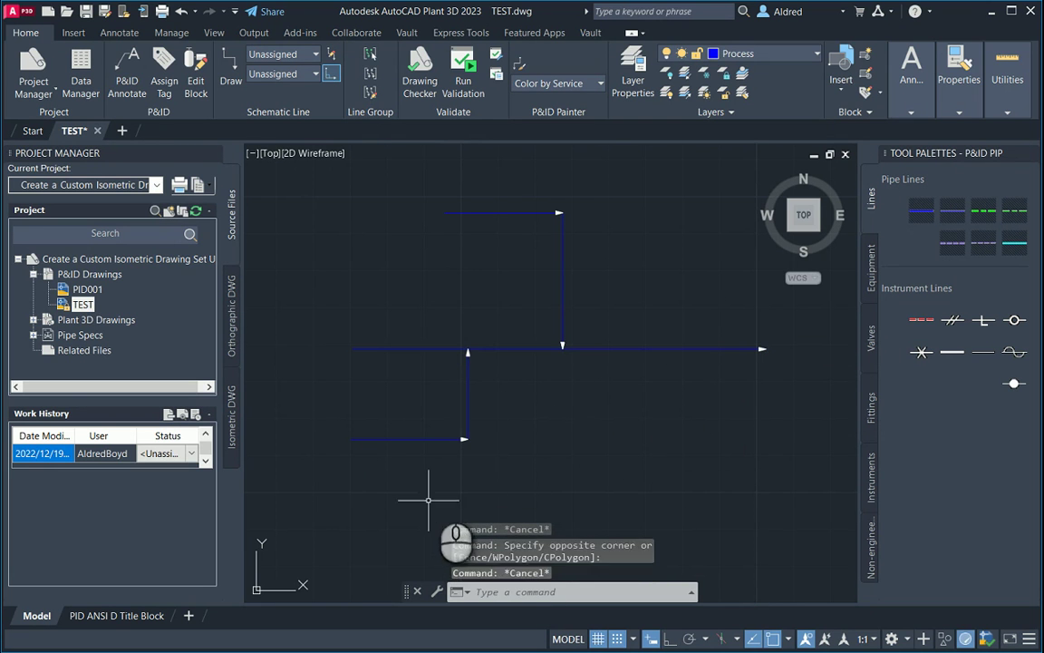
click(373, 386)
key(Escape)
key(Escape)
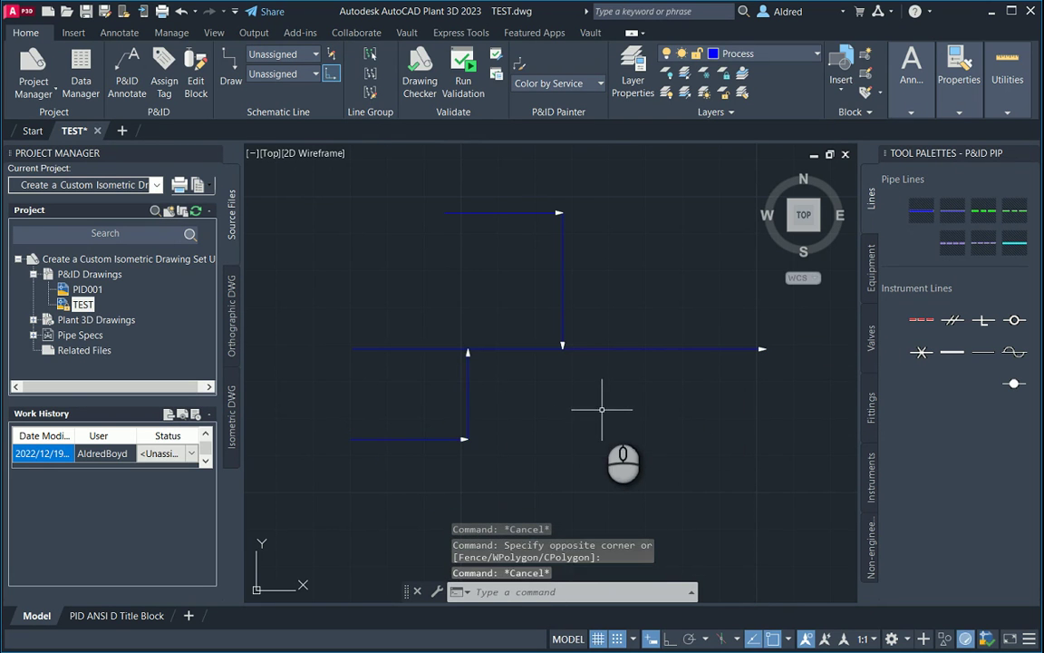
click(711, 403)
click(599, 299)
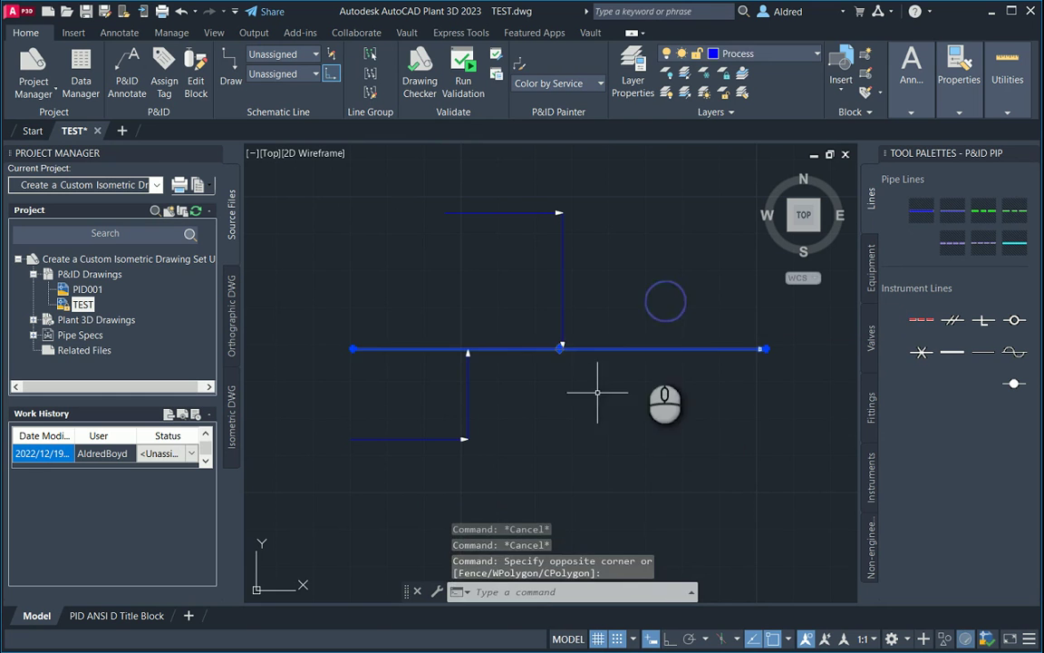
click(625, 252)
click(490, 308)
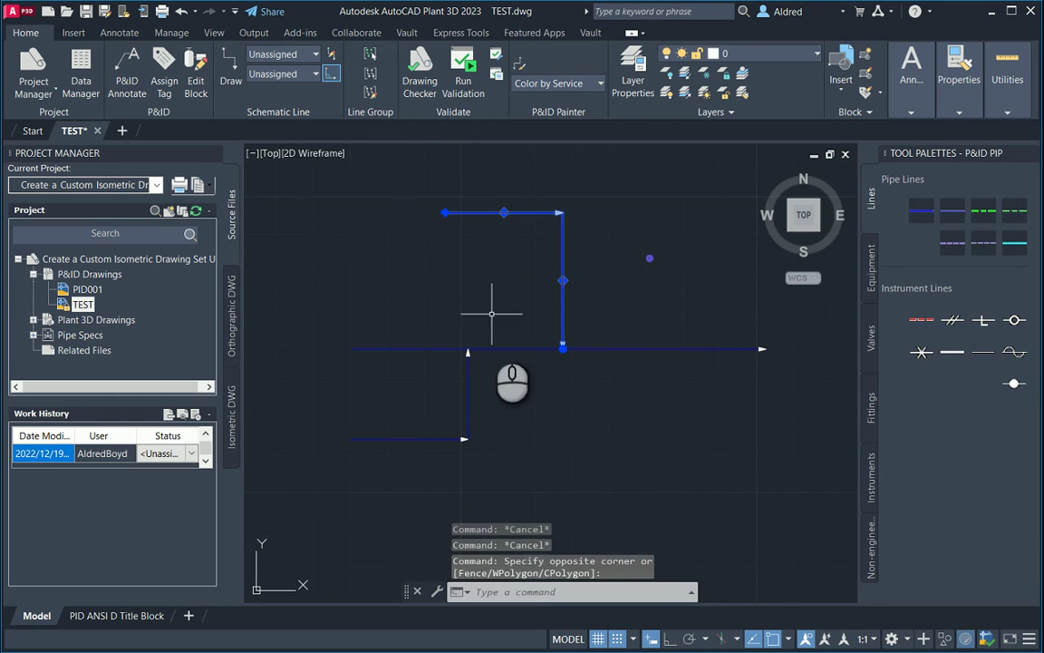
key(Escape)
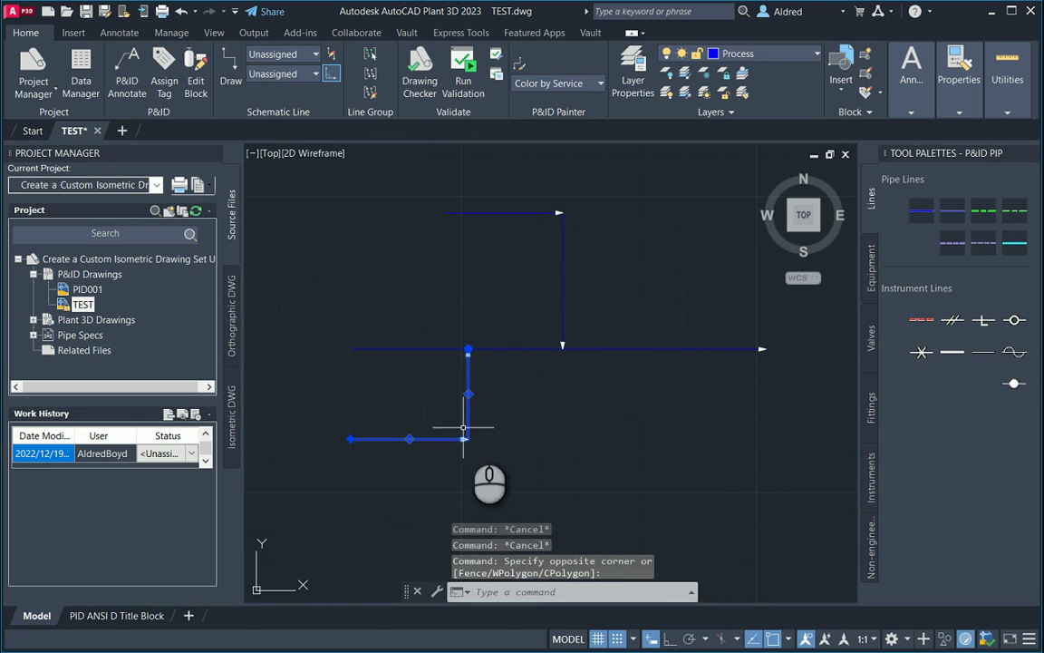
key(Escape)
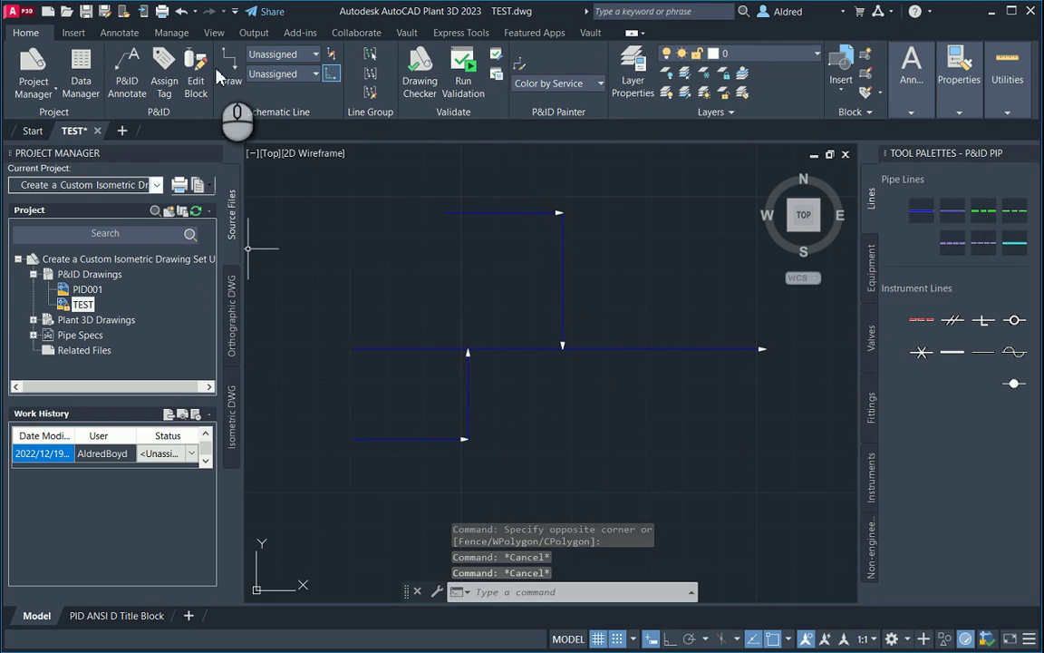
key(Escape)
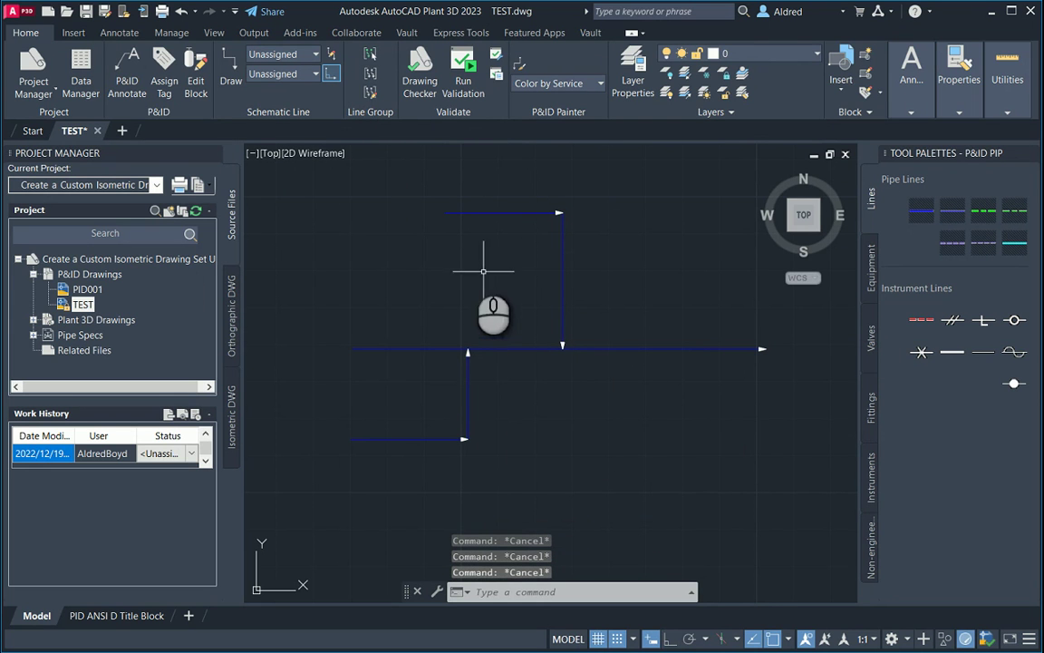
click(231, 73)
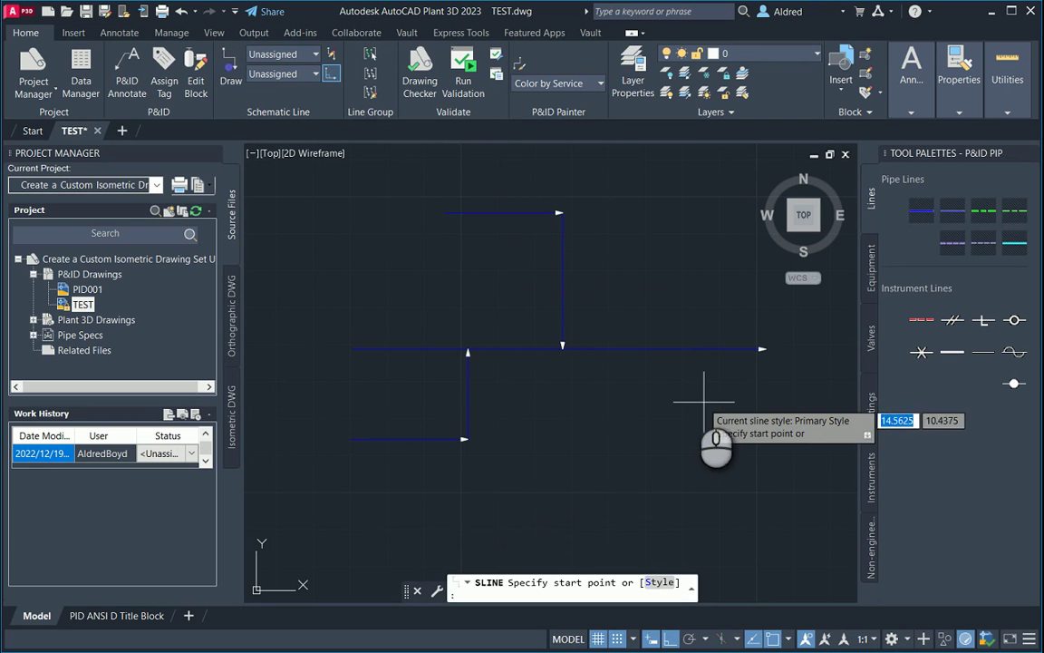
click(679, 350)
click(679, 467)
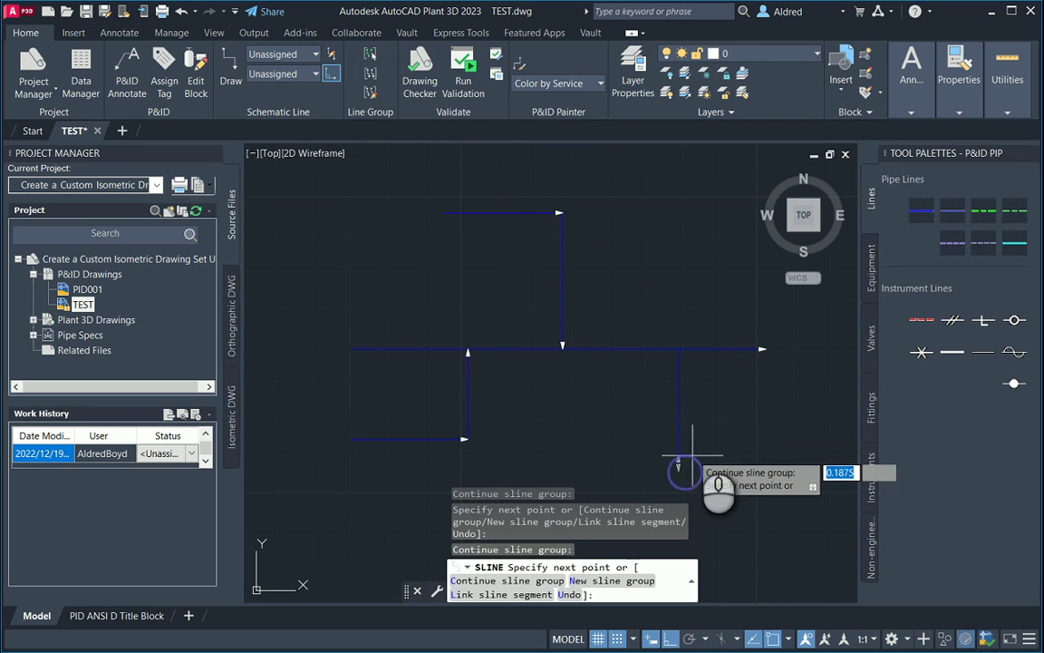
key(Escape)
drag(731, 384, 634, 288)
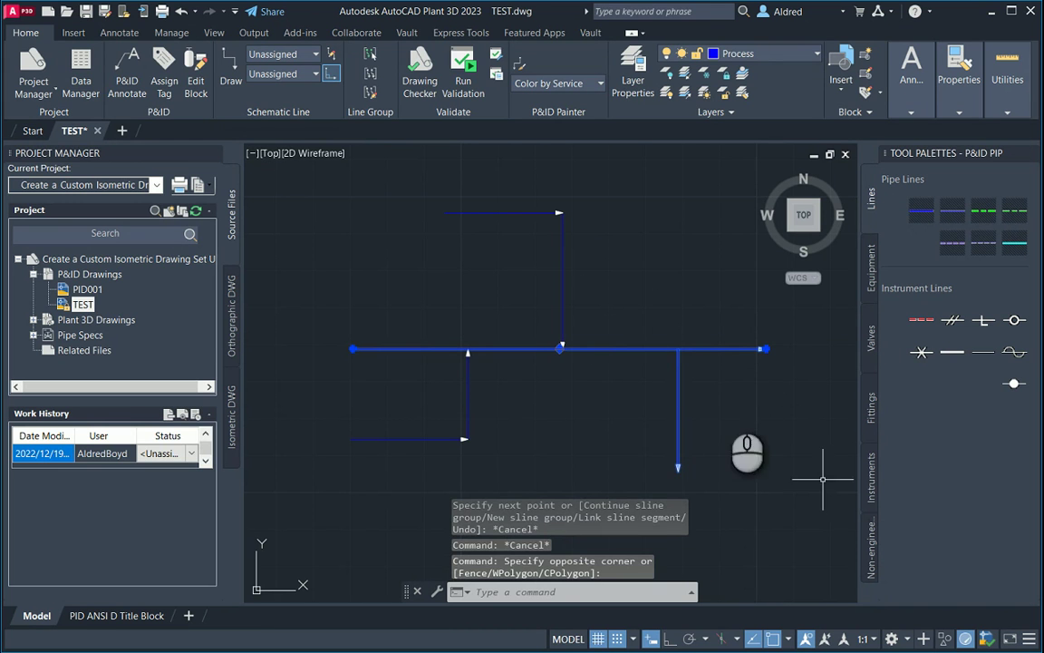
key(Escape)
click(727, 429)
click(577, 436)
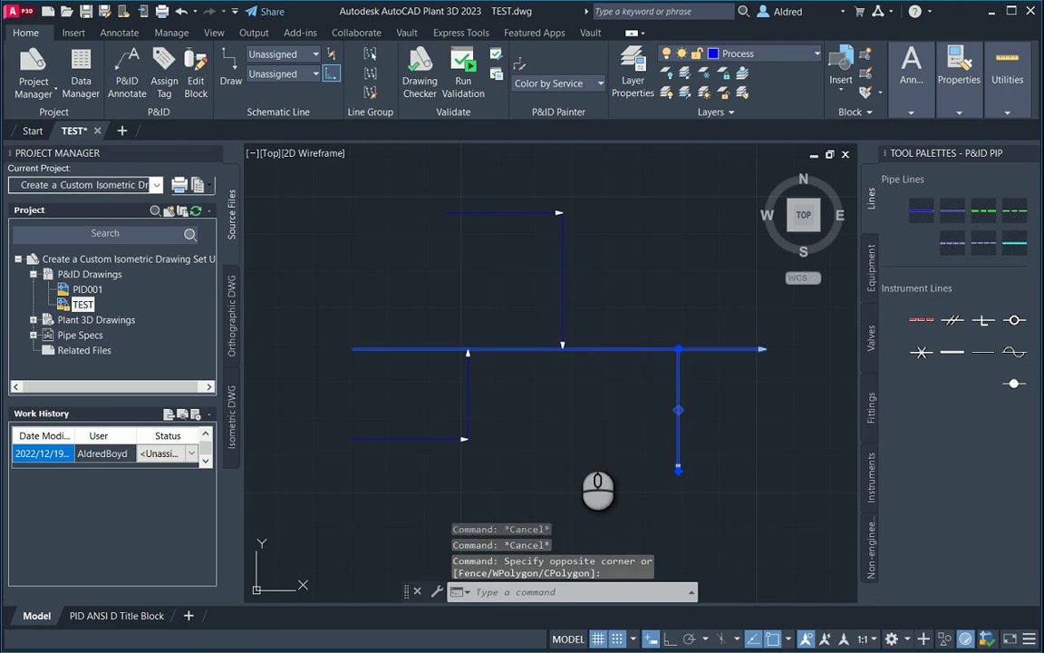
key(Delete)
key(Escape)
middle_drag(590, 344, 623, 393)
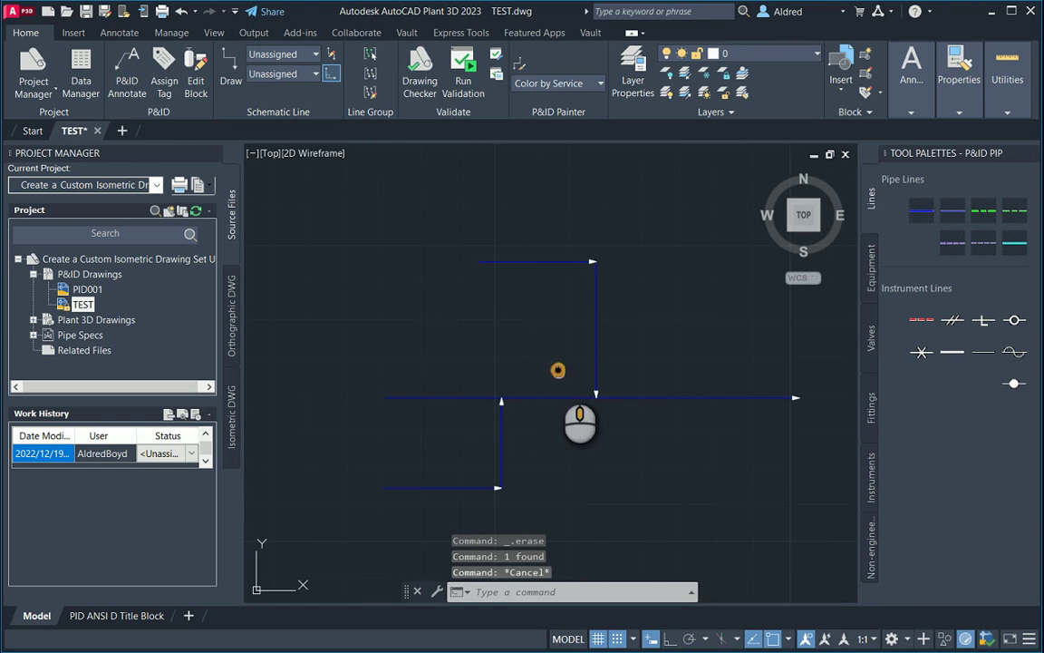
middle_drag(558, 370, 499, 322)
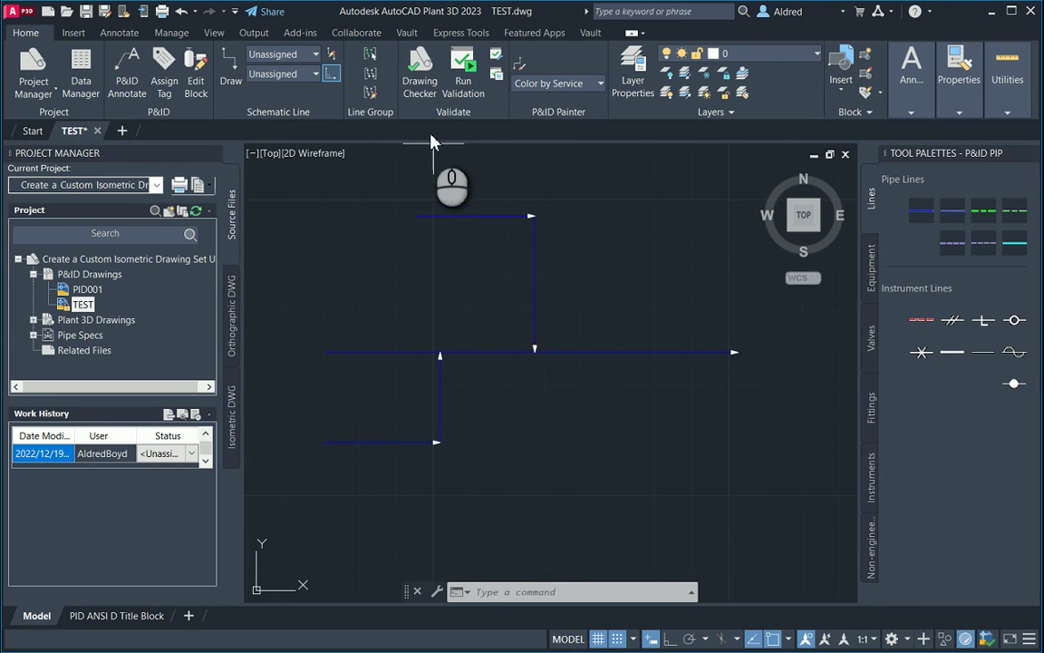
With SLGROUP, add the vertical line and the lower line to the horizontal line's group.
click(371, 79)
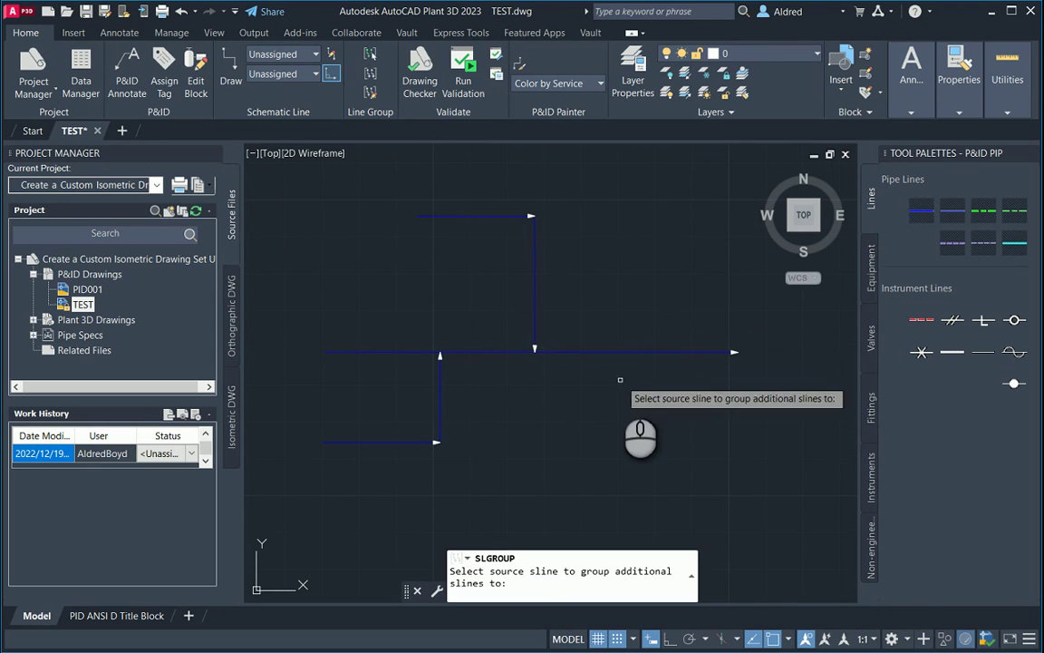
click(616, 351)
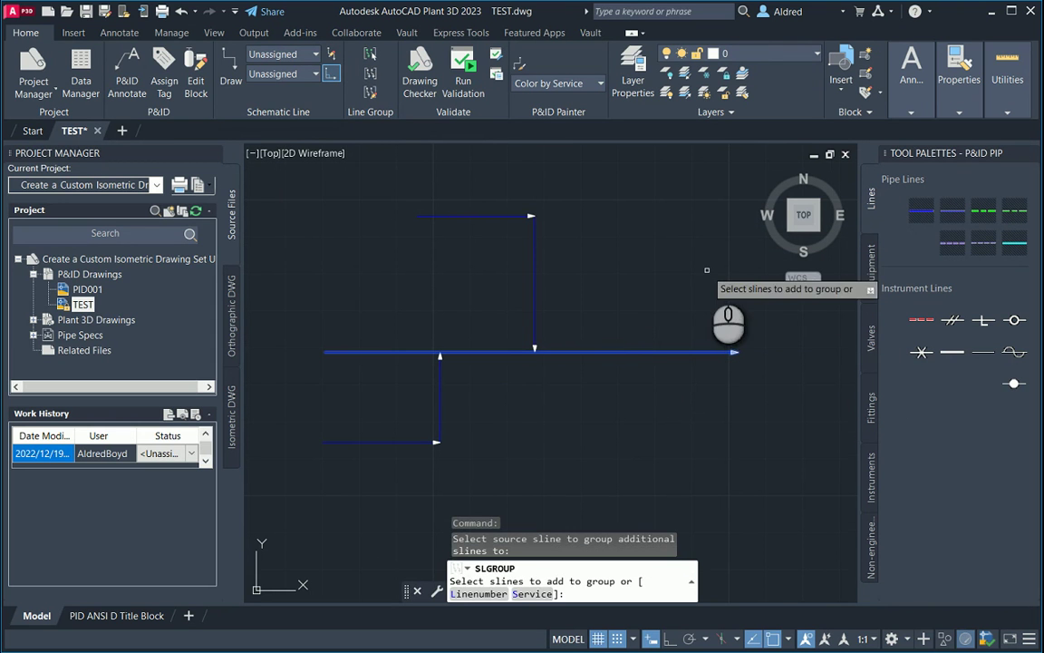
click(613, 298)
click(529, 217)
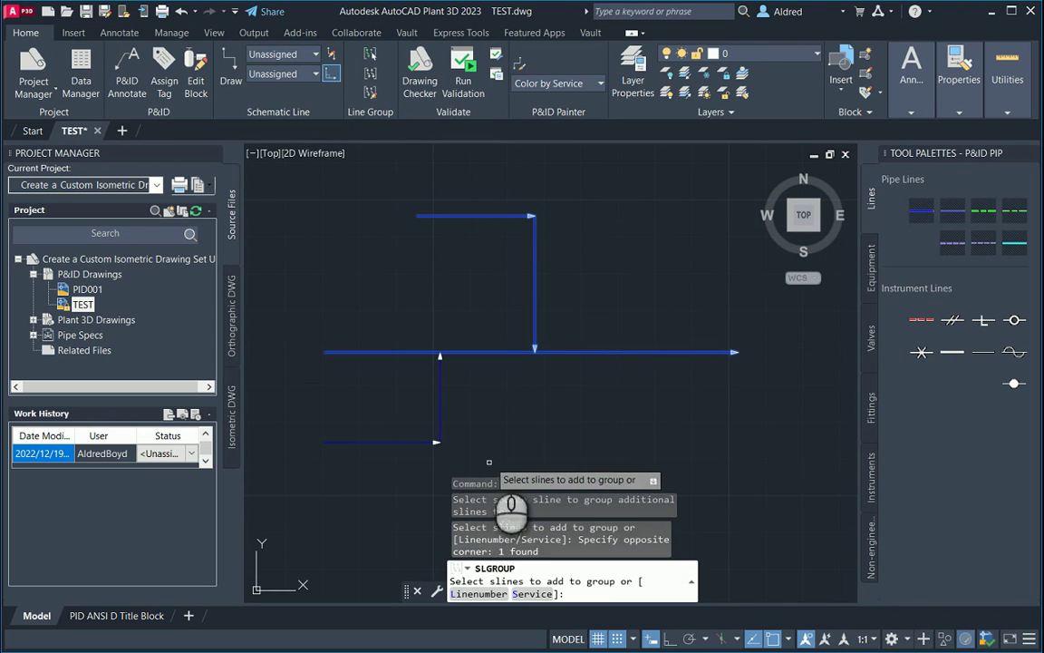
click(368, 436)
click(377, 400)
right_click(380, 399)
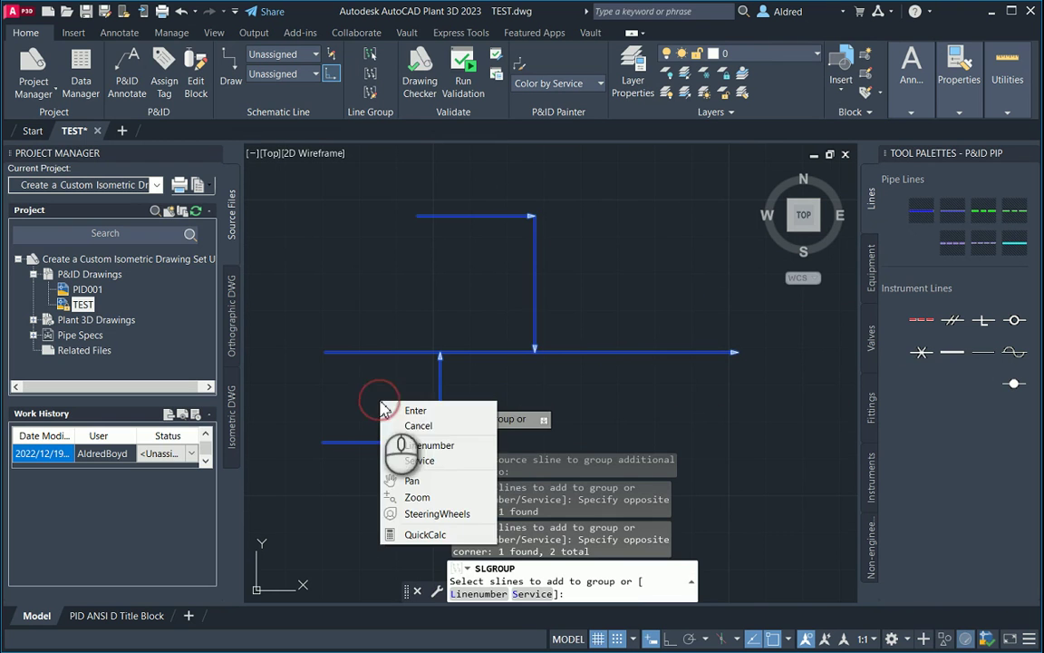
click(455, 414)
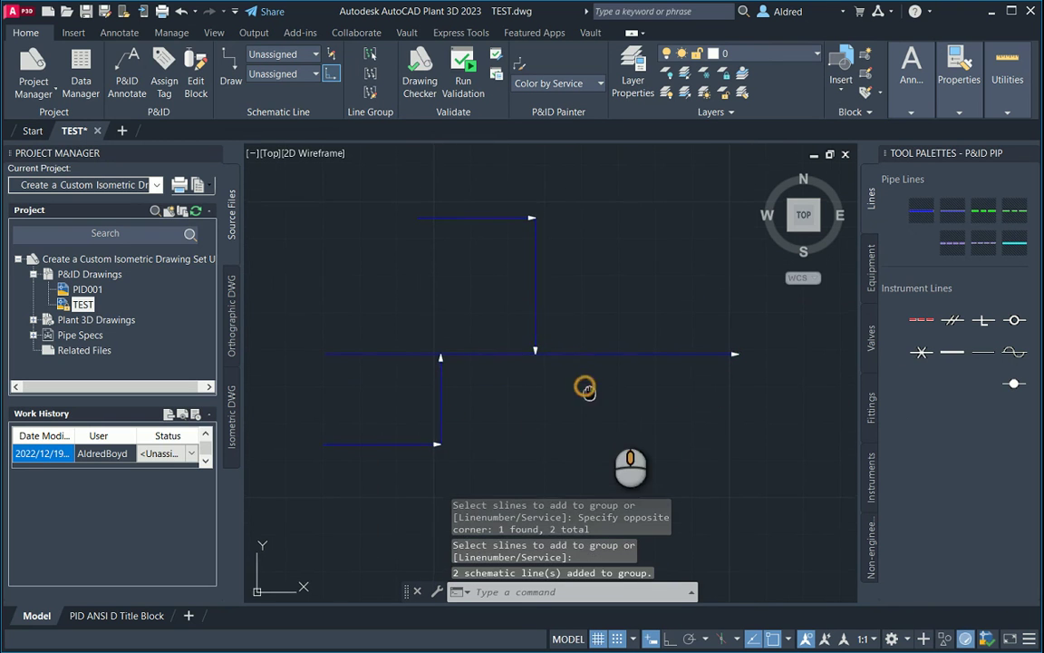
key(Escape)
Window-select all the pipe lines in the layout.
middle_drag(583, 389, 617, 415)
key(Escape)
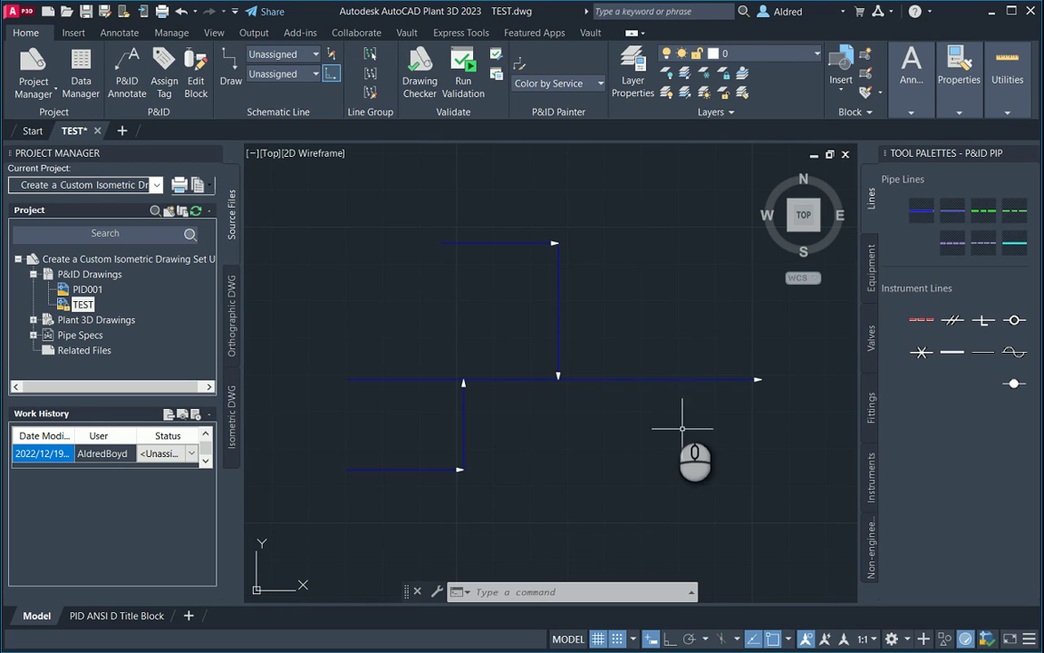
click(819, 392)
click(681, 392)
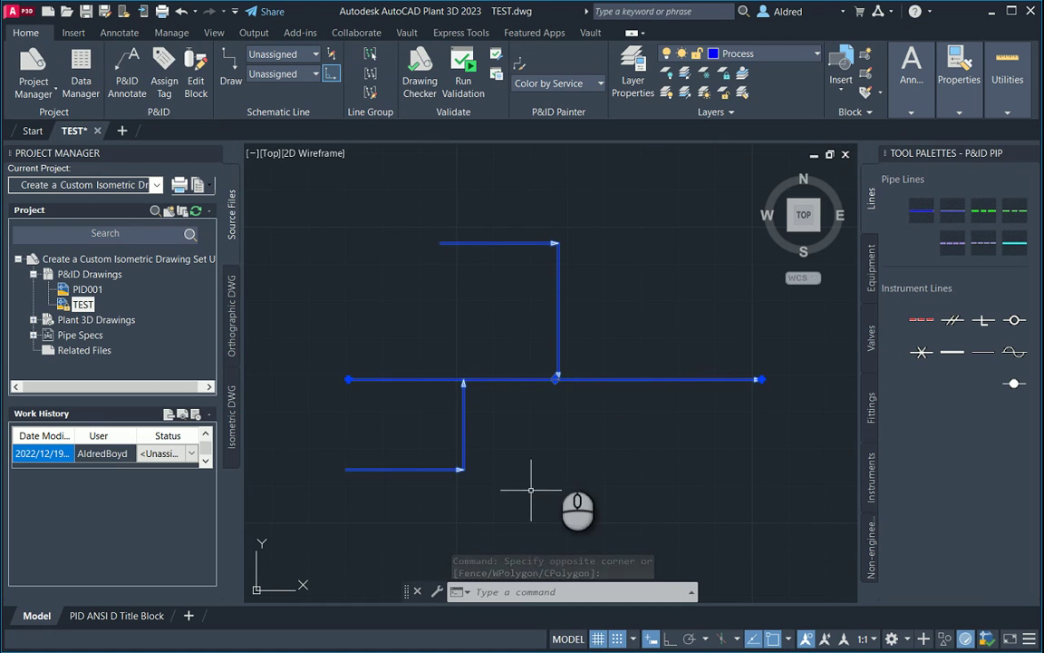
Edit the line group to give it line number 1234.
key(Escape)
key(Escape)
key(Escape)
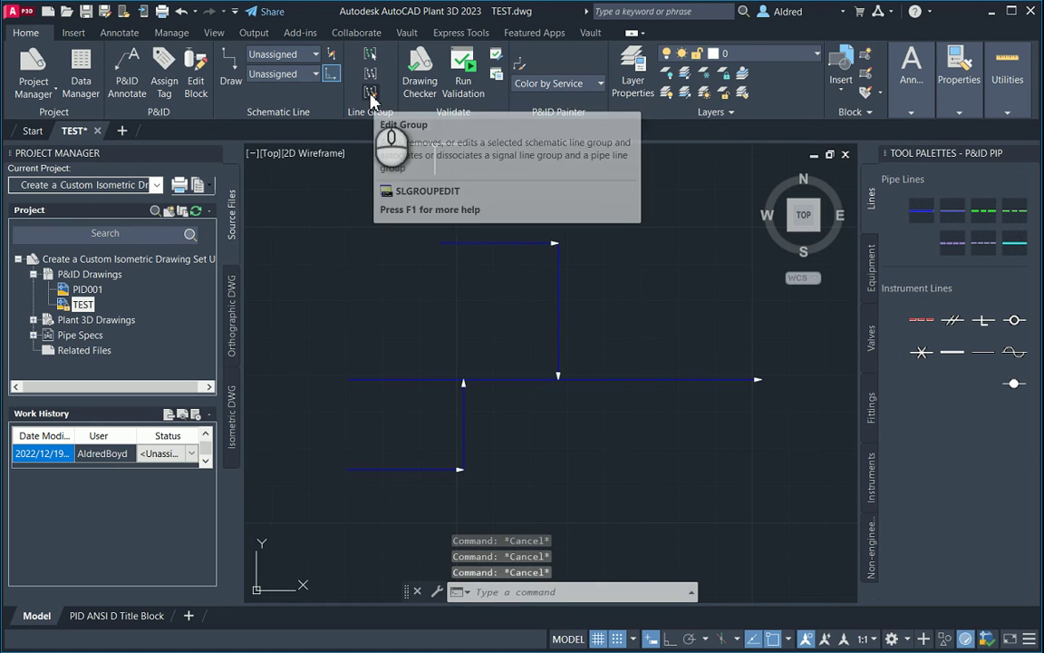
click(369, 94)
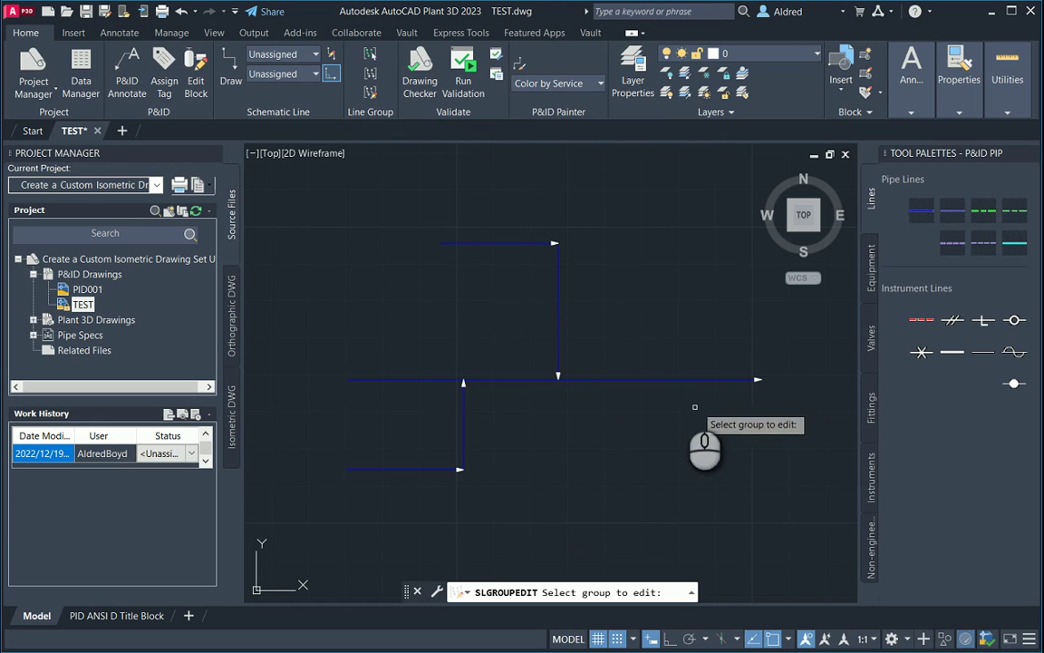
click(665, 380)
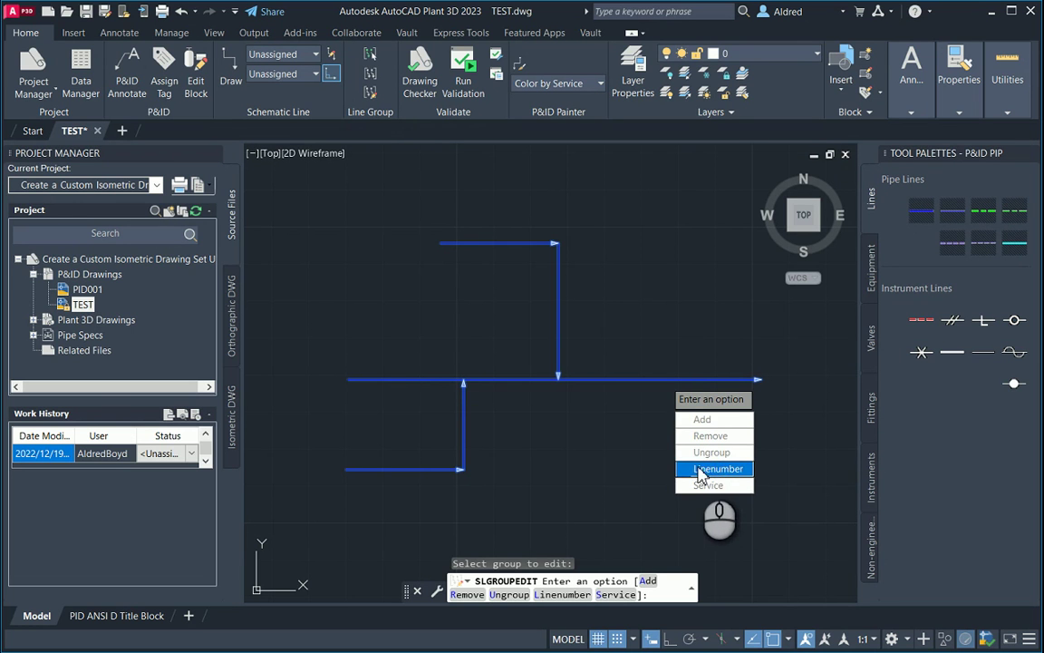
click(701, 472)
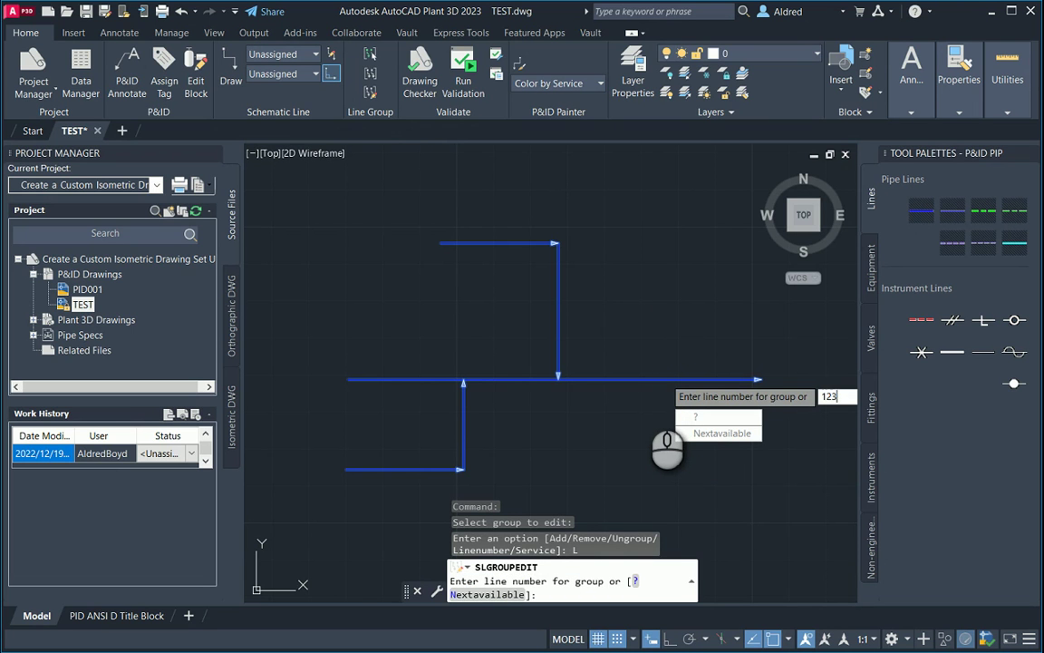
text(1234)
key(Return)
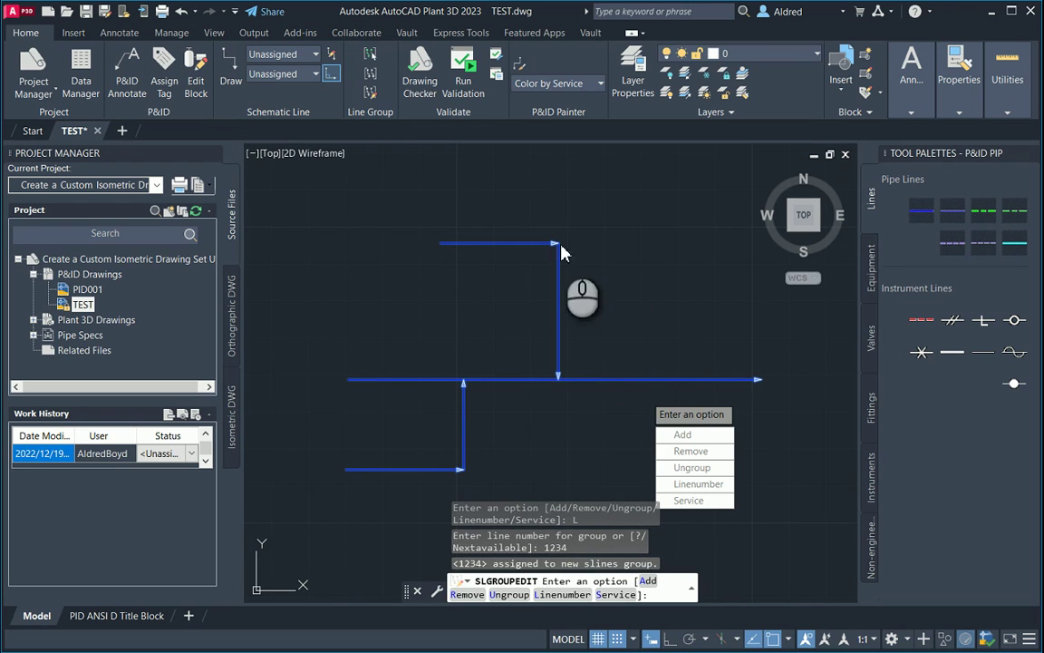
Assign the group the next available service, PL.
click(712, 504)
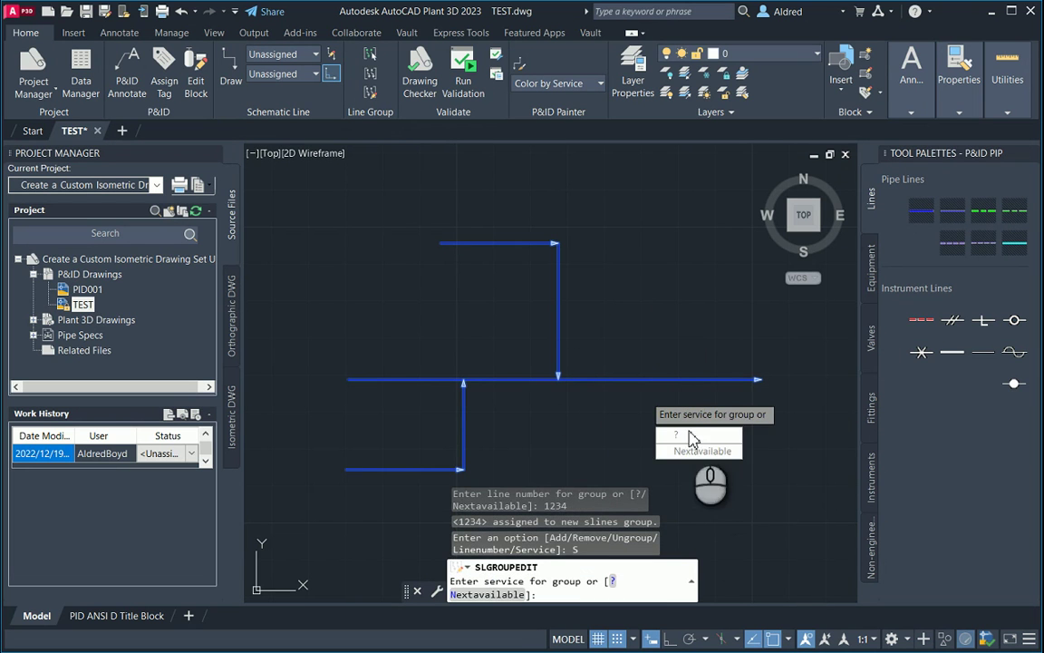
click(699, 450)
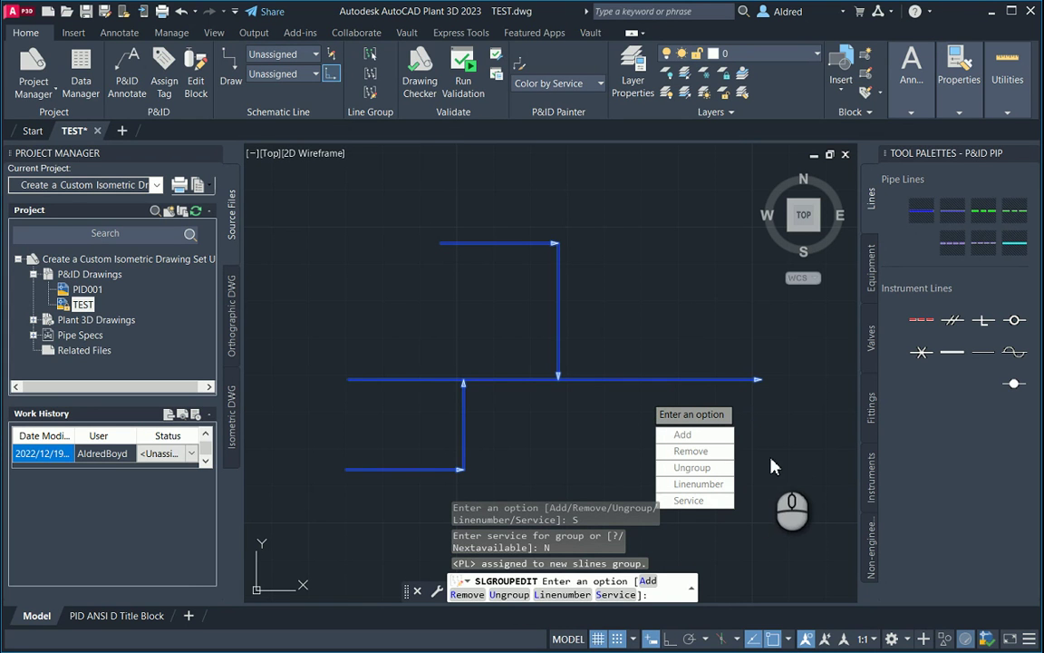
key(Escape)
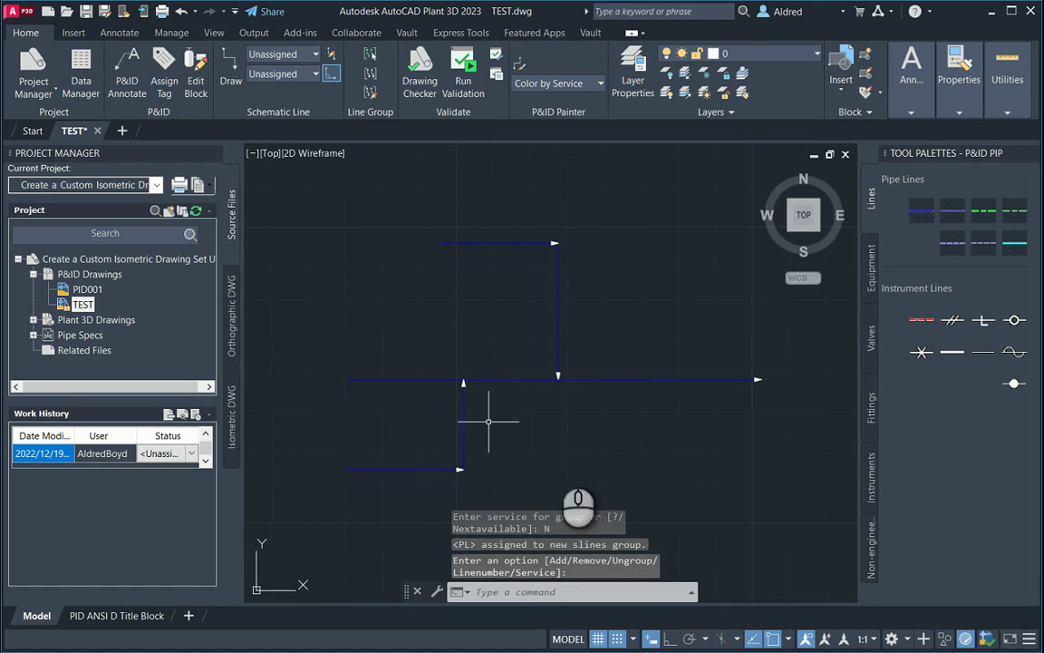
key(Escape)
click(642, 379)
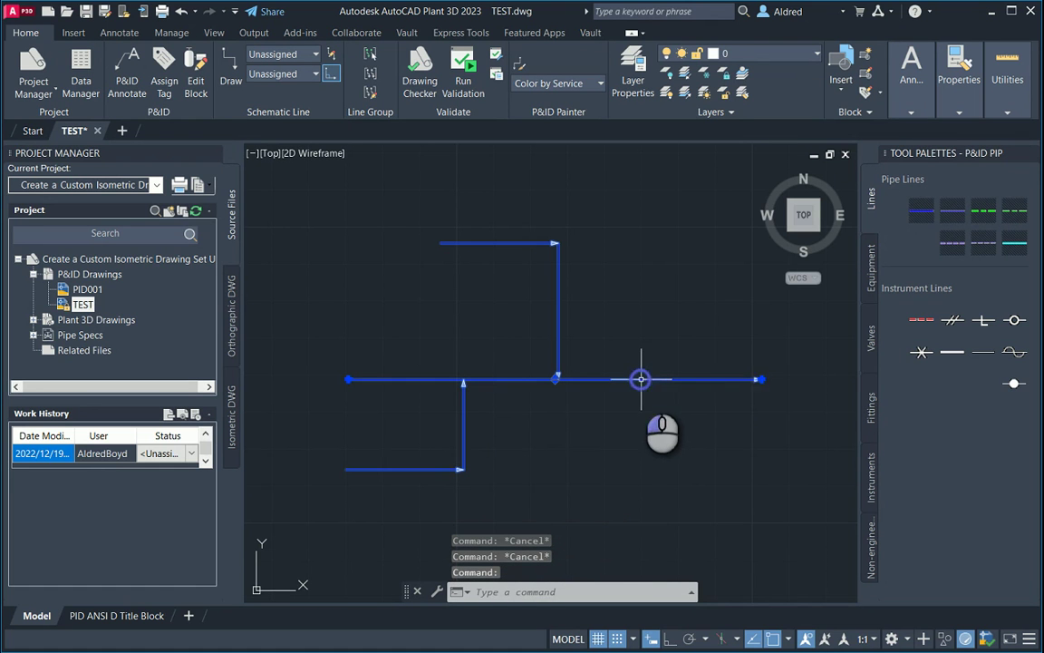
right_click(644, 381)
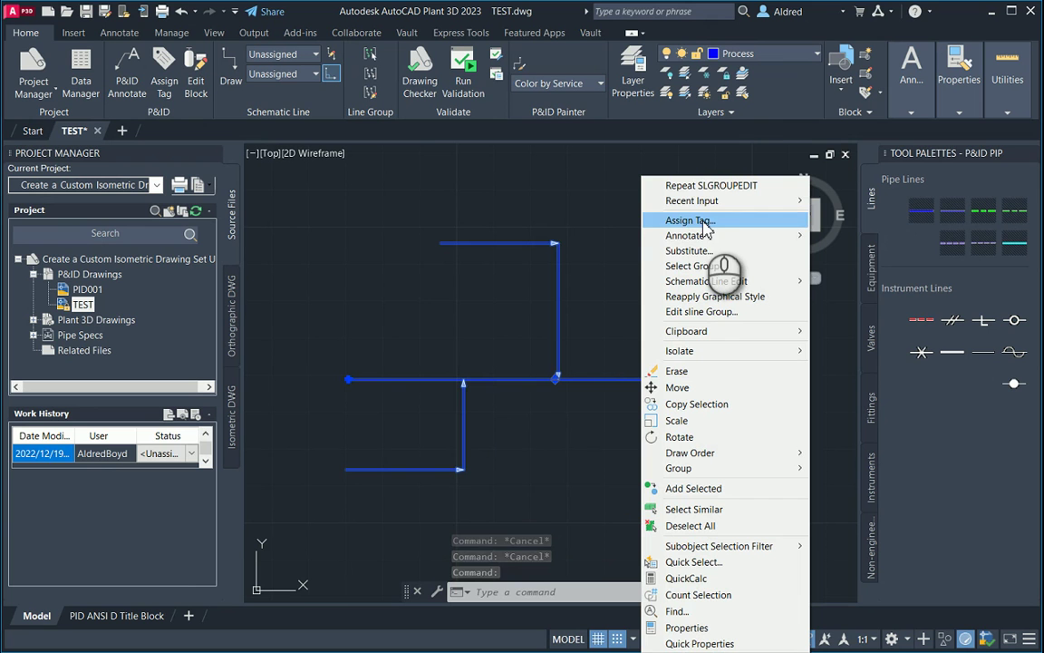
Place an oval ?-?-PL-1234 tag just above the main horizontal line.
mouse_move(698, 236)
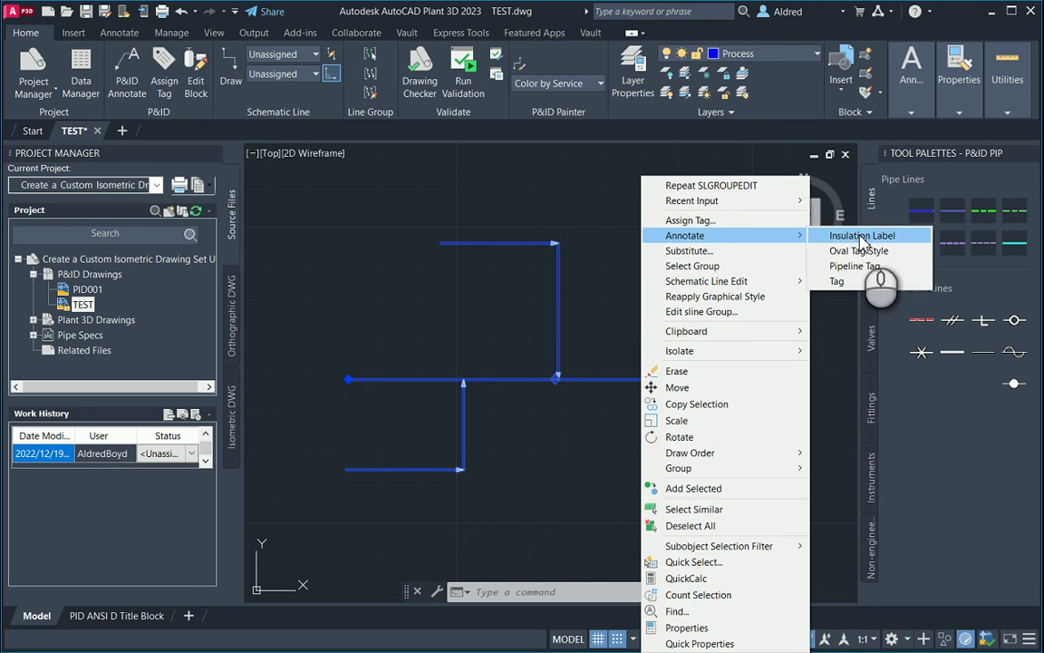
click(860, 239)
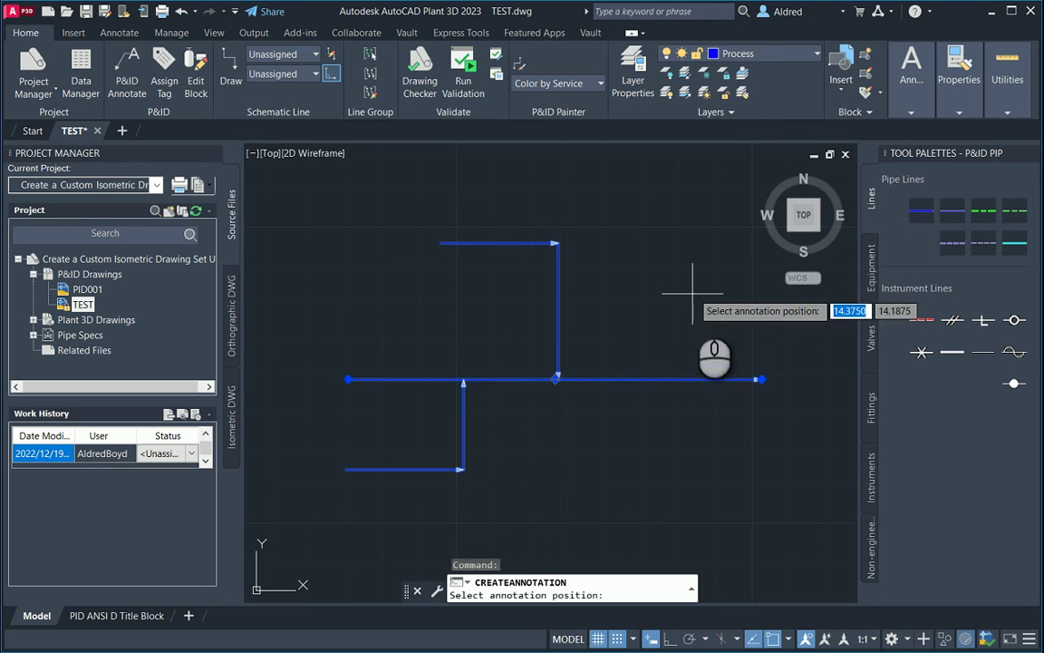
click(655, 364)
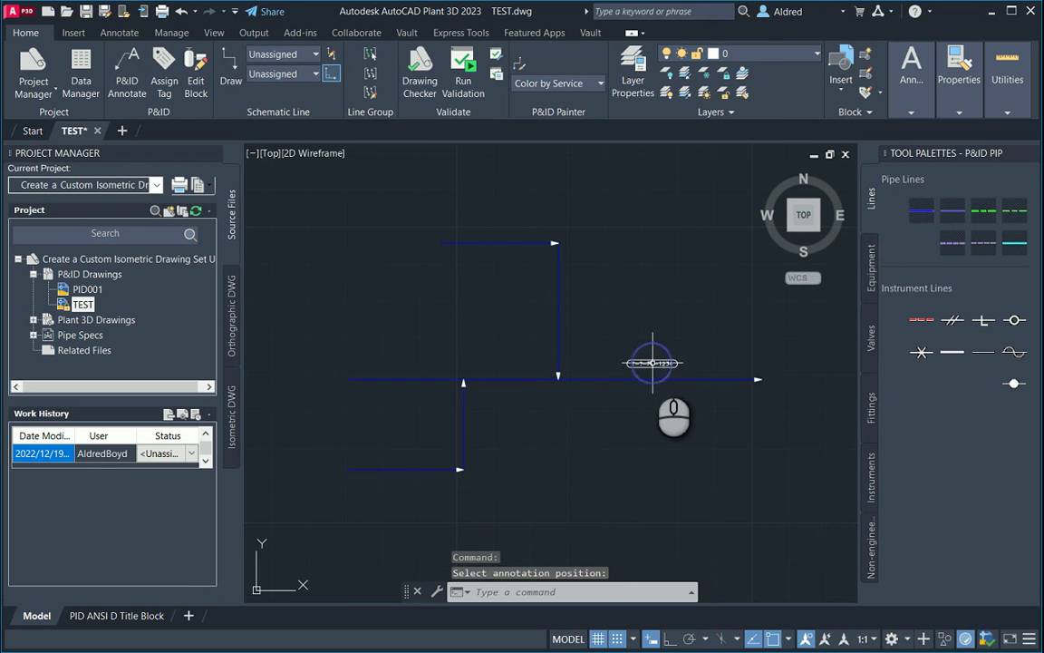
scroll(671, 363, up, 5)
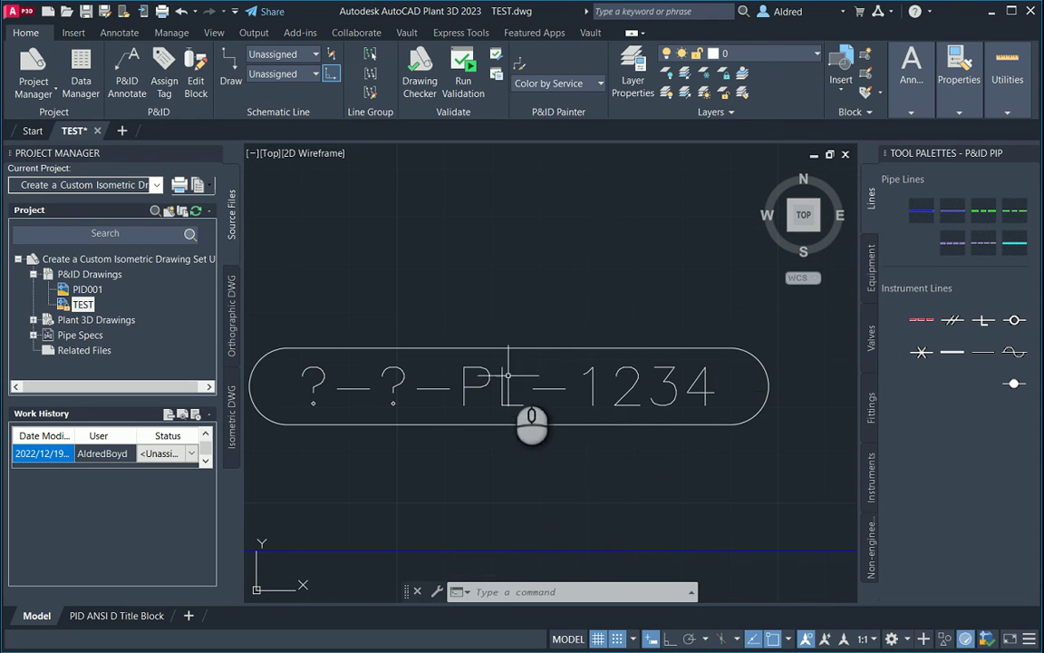
middle_drag(506, 363, 506, 292)
scroll(438, 291, up, 1)
middle_drag(438, 291, 624, 303)
scroll(614, 328, down, 3)
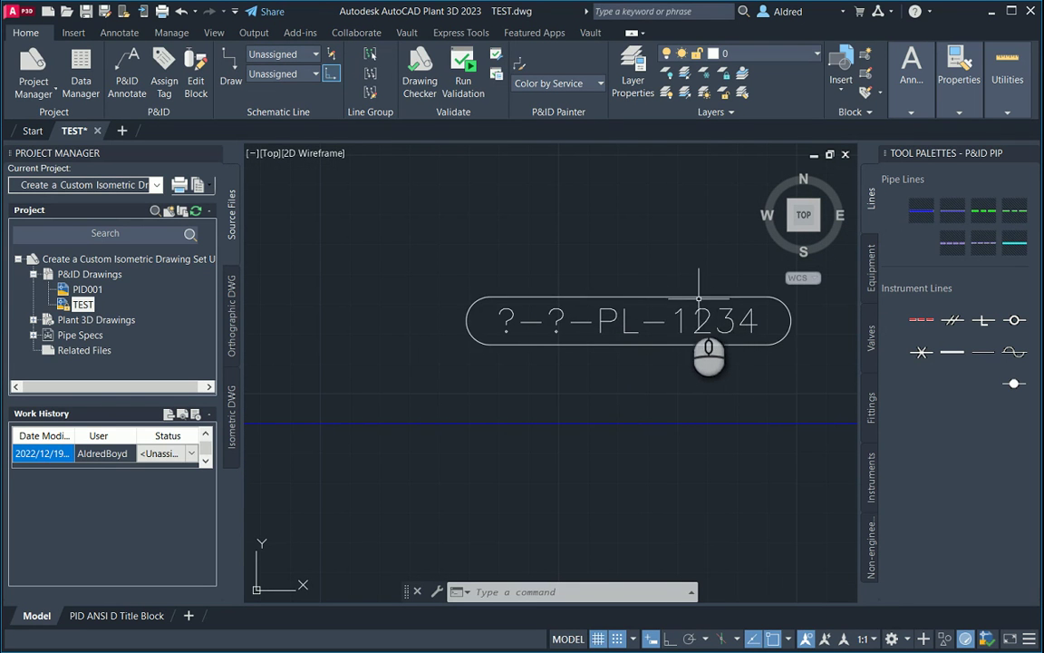
scroll(699, 298, down, 2)
mouse_move(616, 324)
middle_down()
mouse_move(673, 405)
mouse_move(552, 240)
mouse_move(566, 232)
middle_up()
key(Escape)
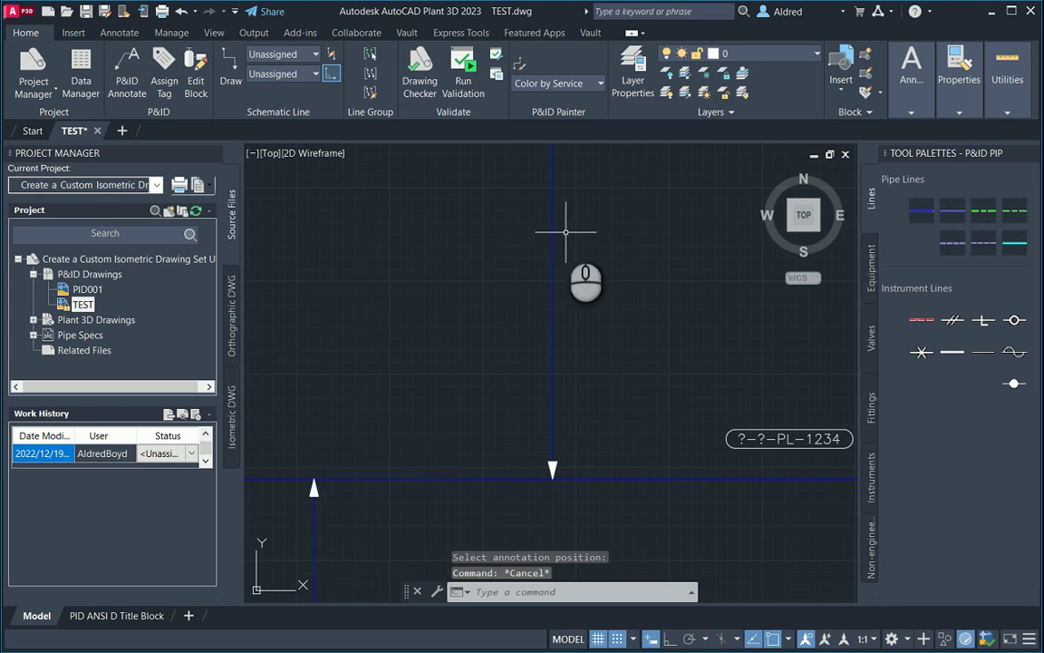
Add an oval PL-1234 tag to the vertical branch line.
right_click(552, 226)
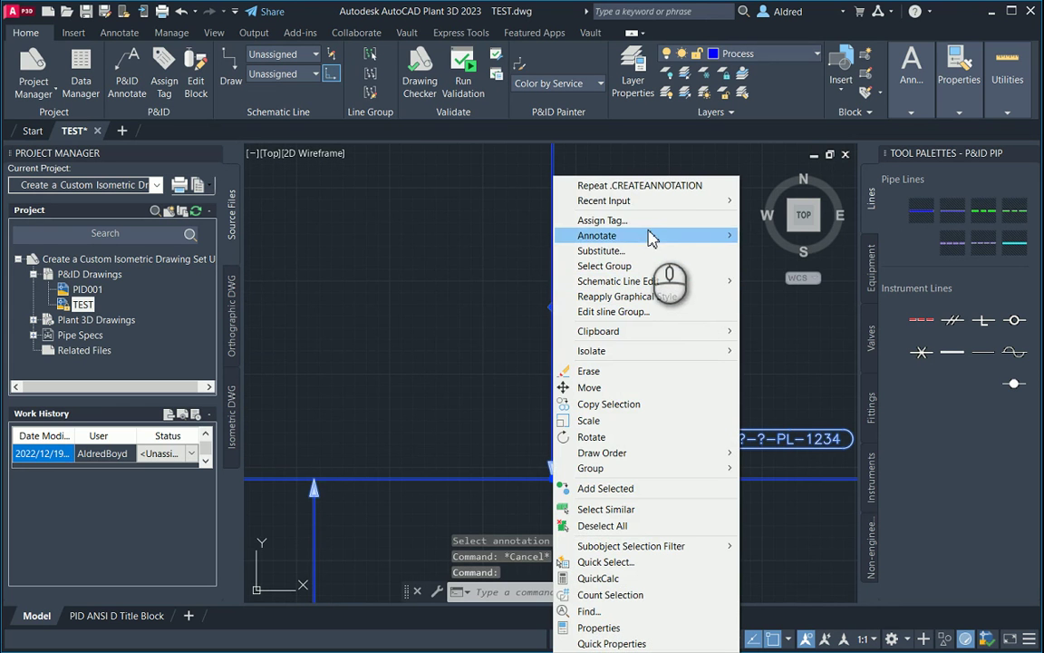
click(649, 232)
click(766, 253)
mouse_move(586, 299)
middle_down()
mouse_move(597, 240)
mouse_move(600, 334)
mouse_move(702, 278)
mouse_move(501, 478)
mouse_move(559, 286)
mouse_move(474, 410)
mouse_move(463, 400)
middle_up()
key(Escape)
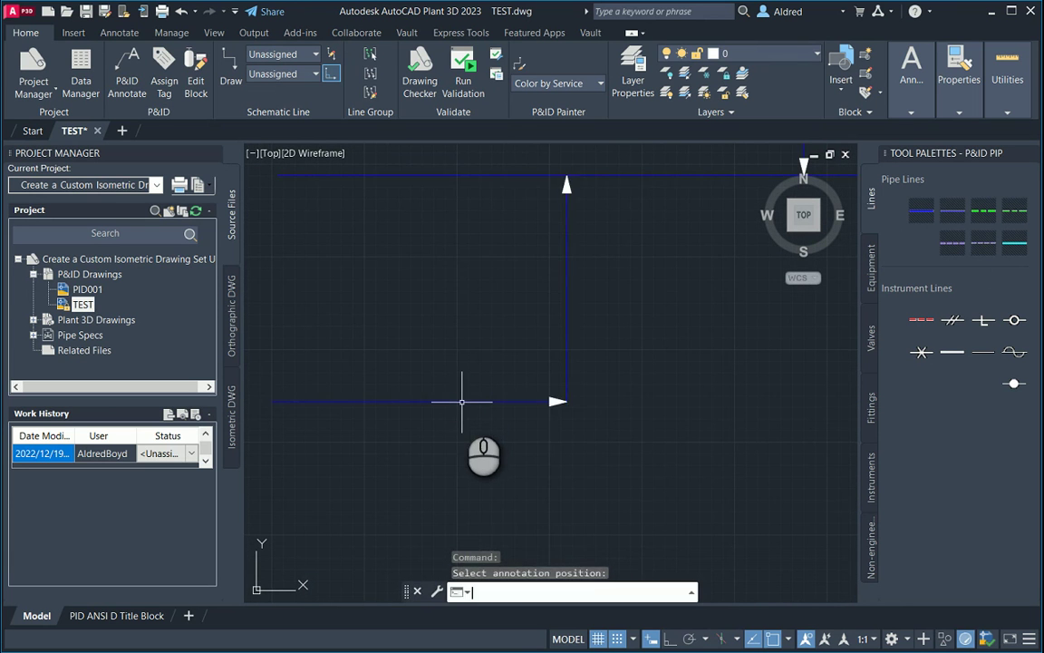
Add an oval PL-1234 tag to the lower-left L-shaped line.
click(461, 400)
right_click(462, 399)
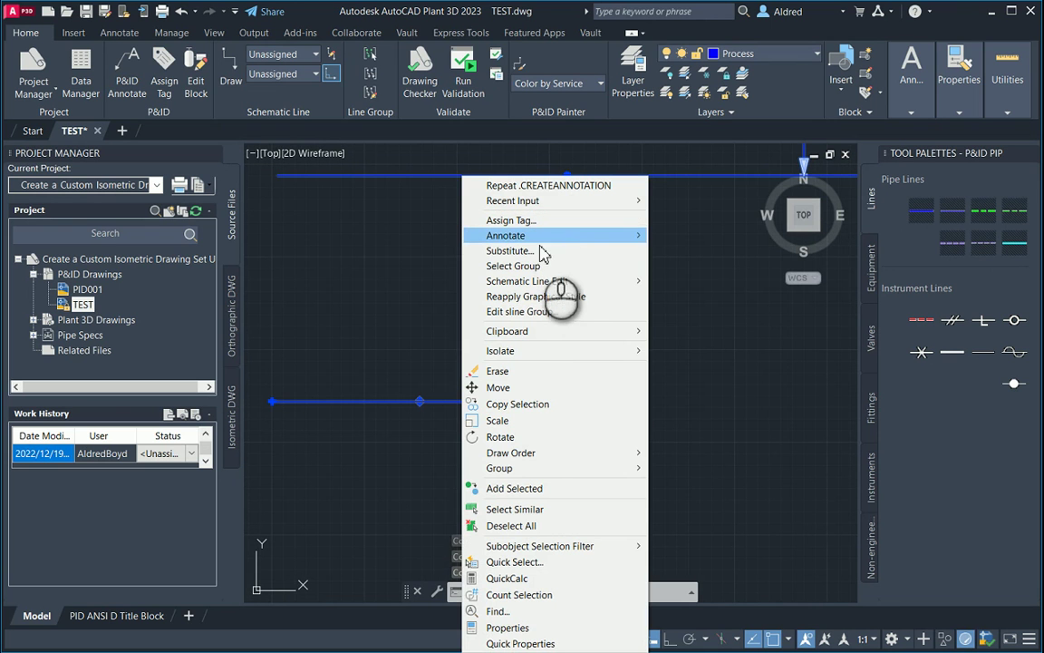
mouse_move(573, 238)
click(730, 257)
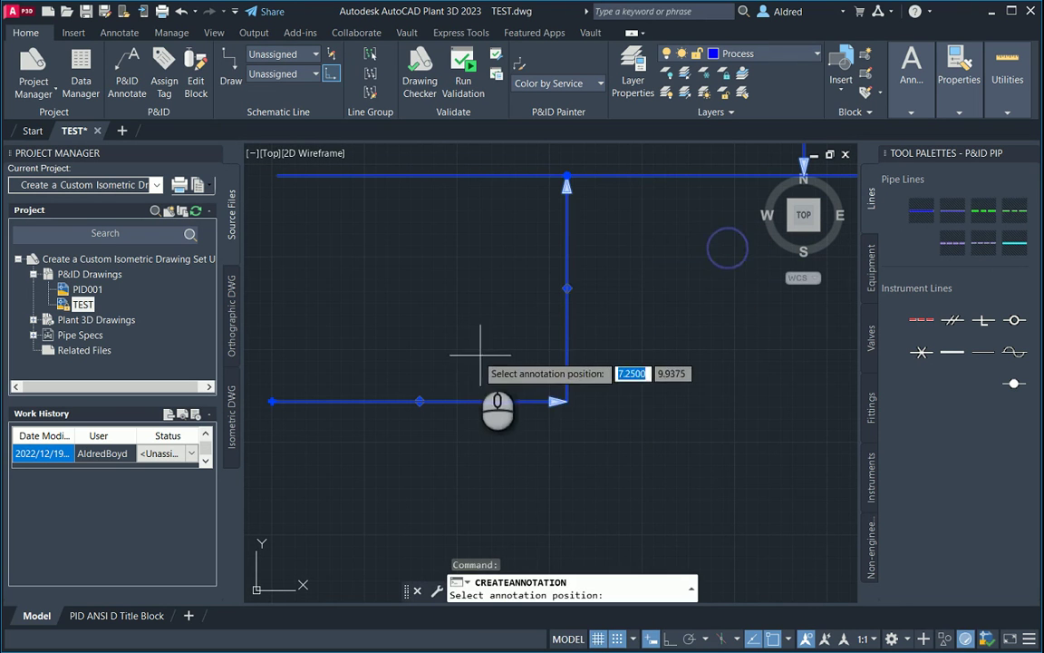
scroll(527, 382, up, 2)
scroll(433, 357, down, 2)
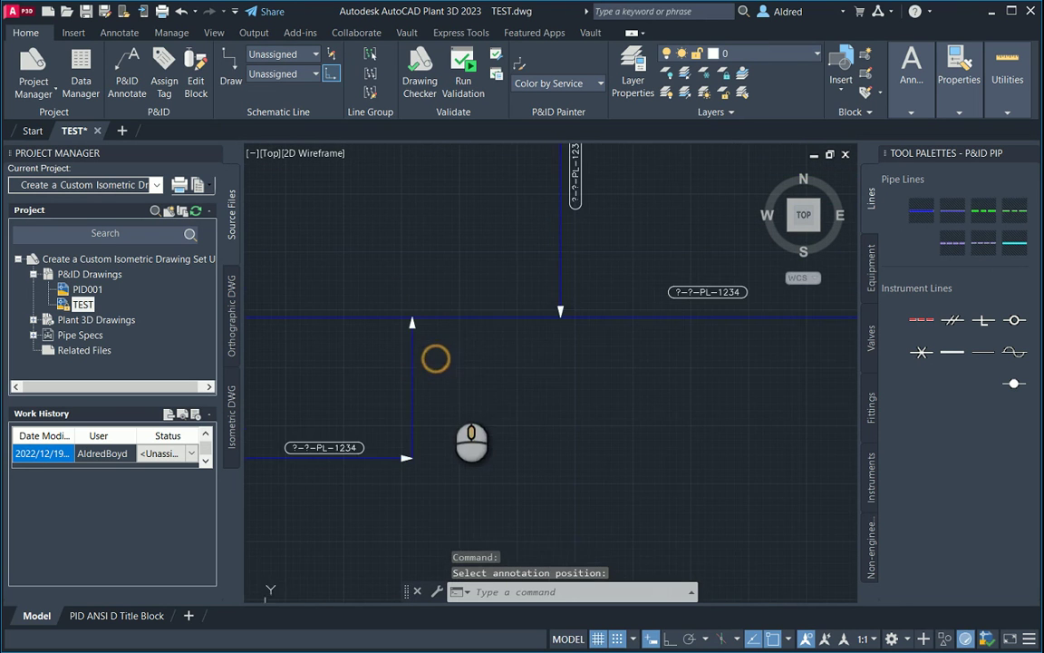
key(Escape)
click(508, 318)
right_click(507, 322)
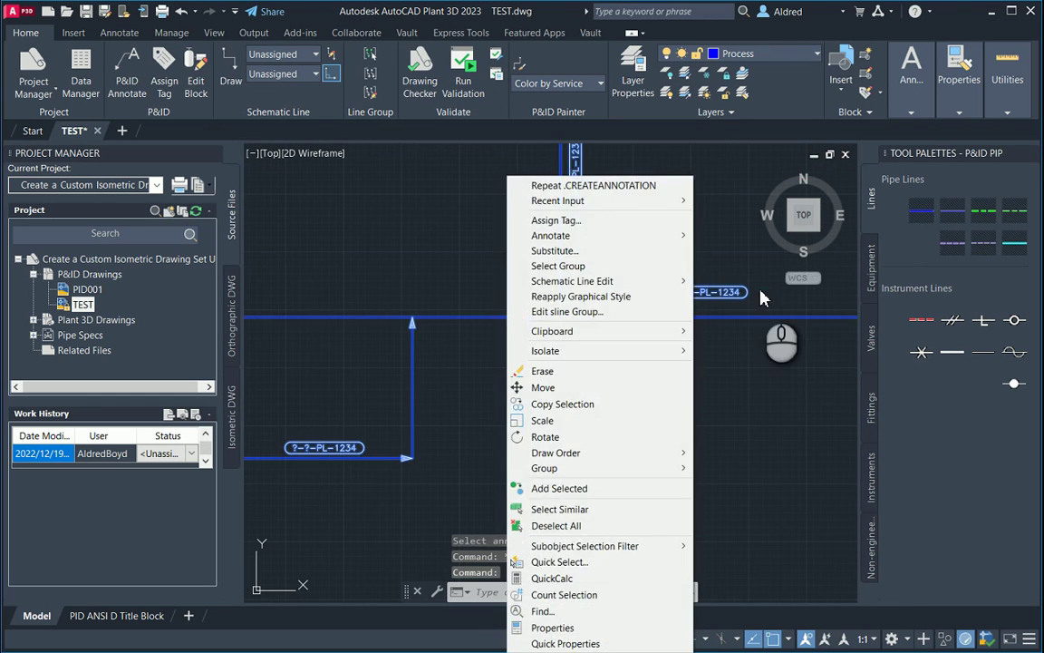
key(Escape)
key(Escape)
Edit the right-hand tag to spec SS150 and size 1", reading 1"-SS150-PL-1234.
right_click(725, 294)
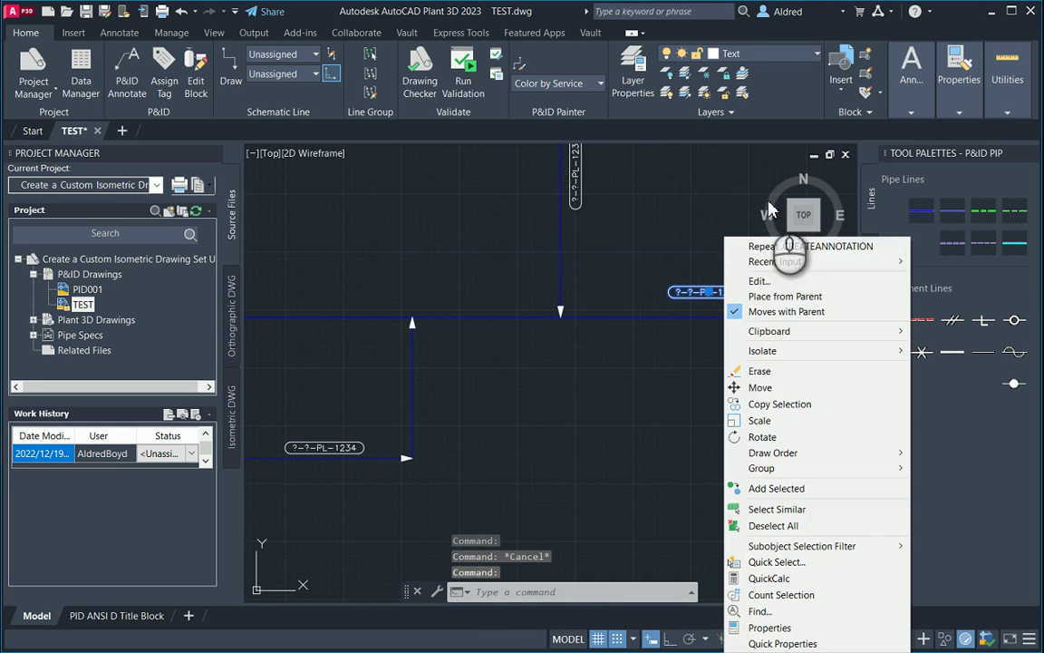
click(766, 282)
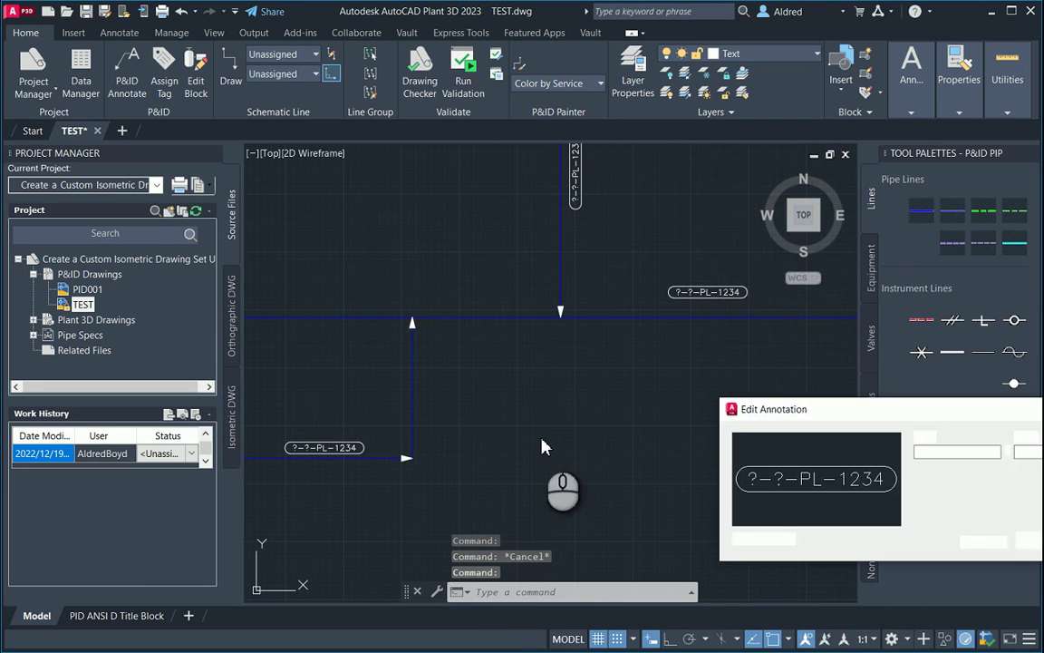
mouse_move(907, 424)
mouse_down()
mouse_move(256, 319)
mouse_move(423, 251)
mouse_up()
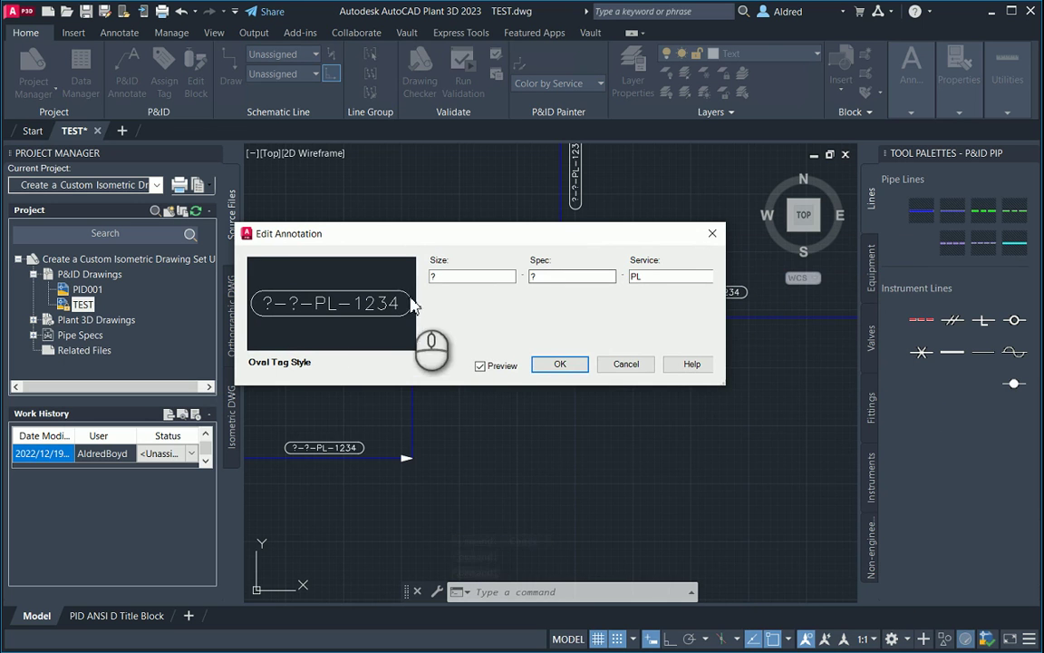
click(561, 277)
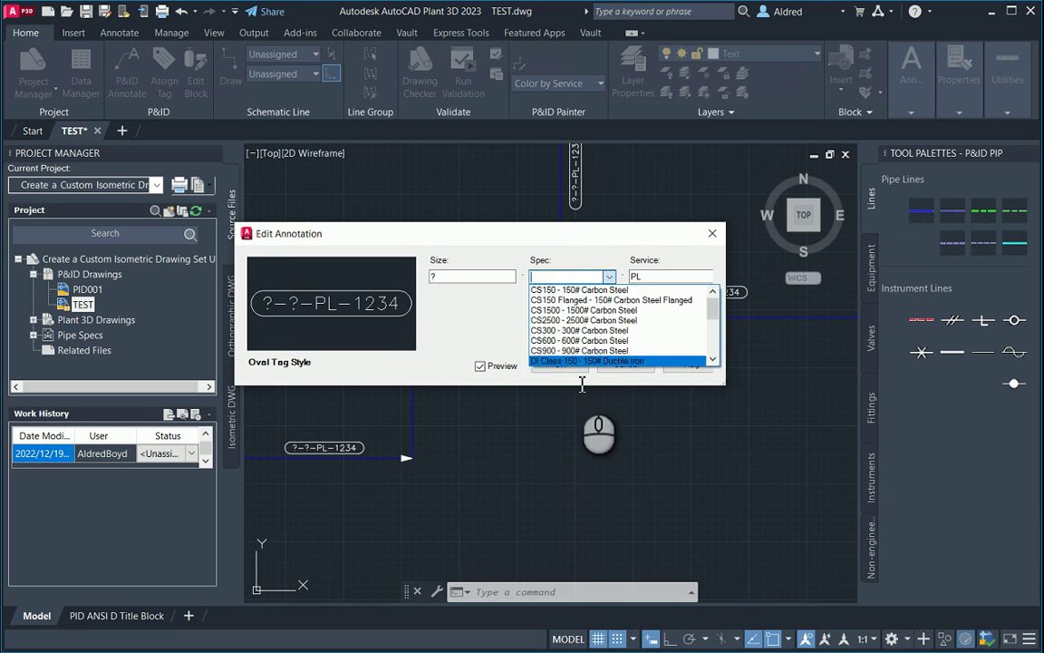
scroll(572, 334, down, 5)
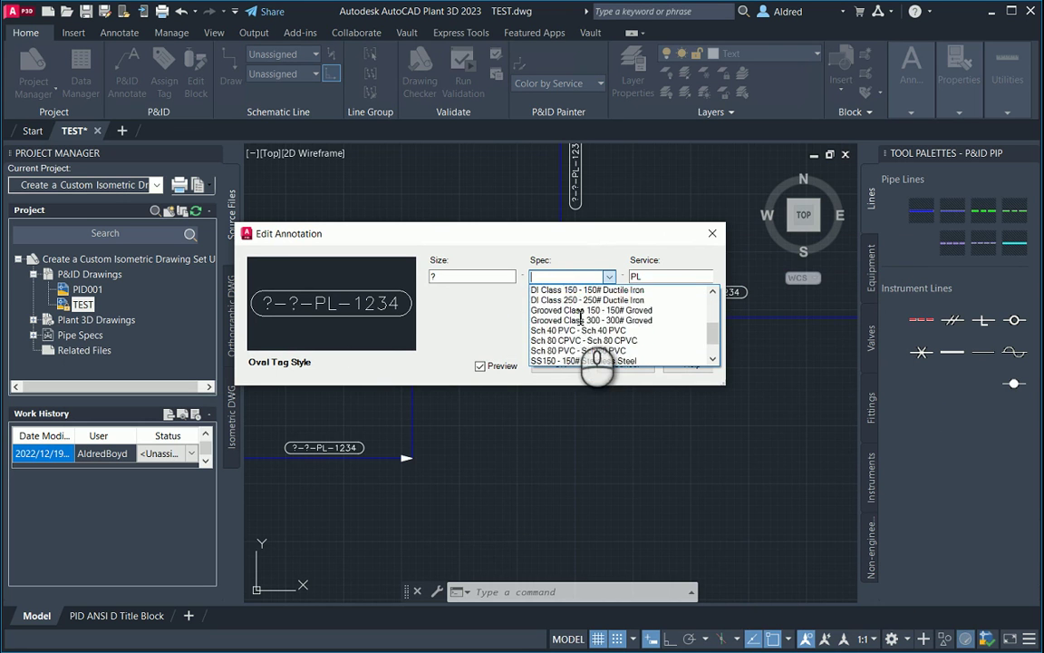
key(Up)
key(Up)
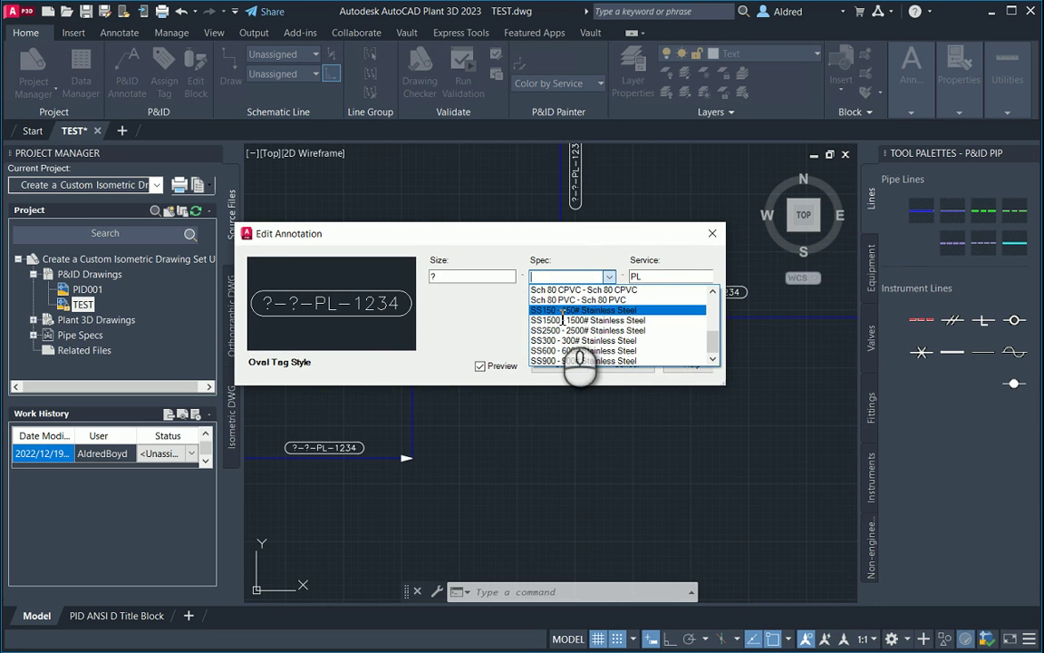
key(Return)
click(451, 276)
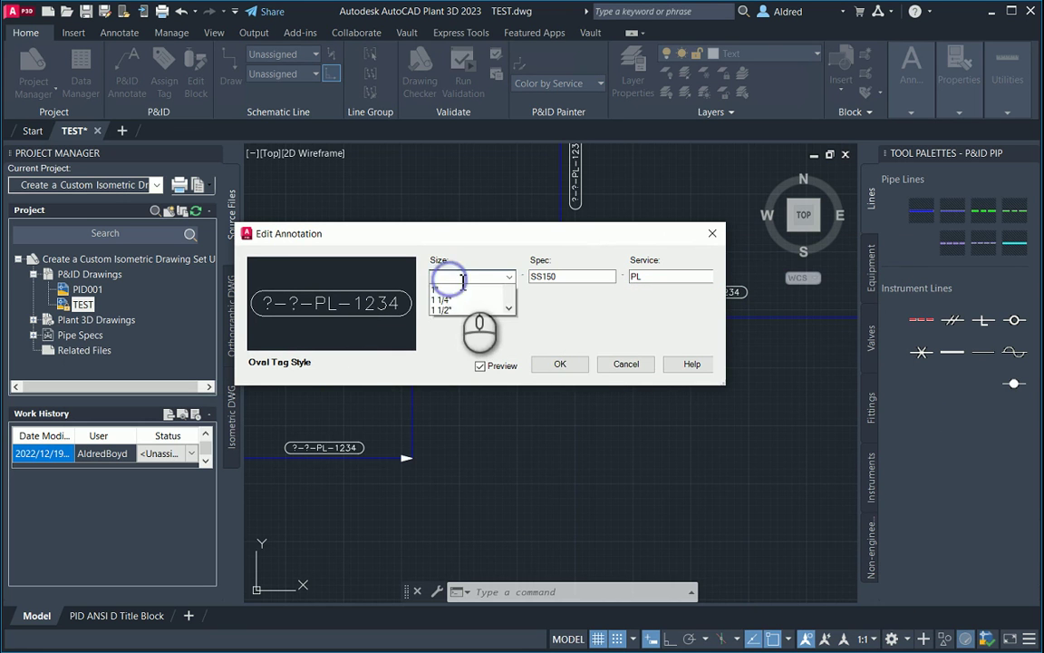
click(478, 339)
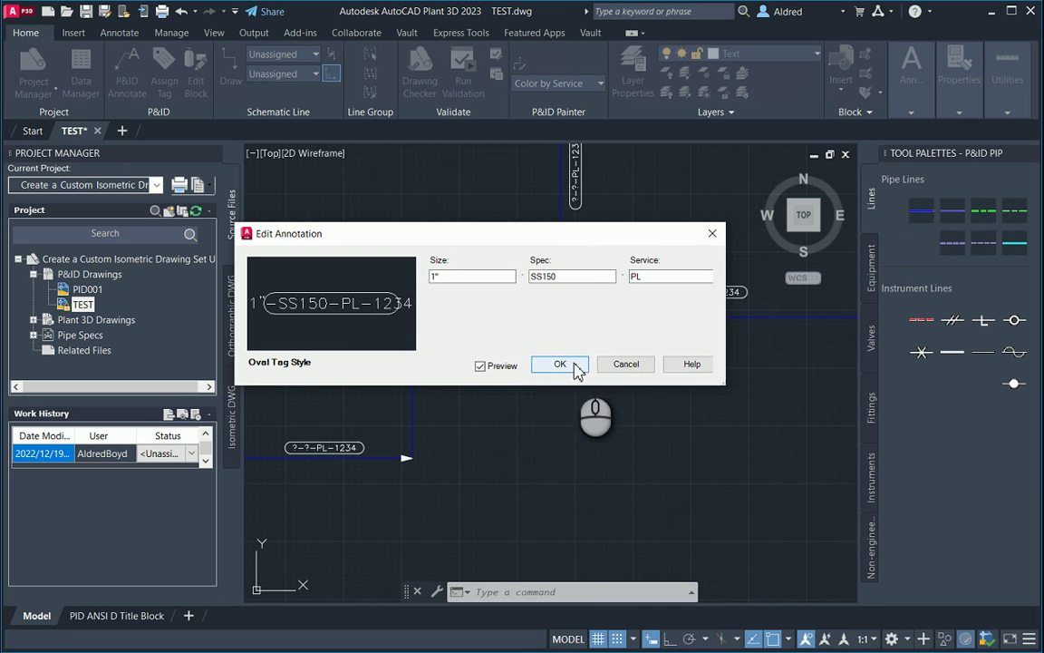
click(560, 364)
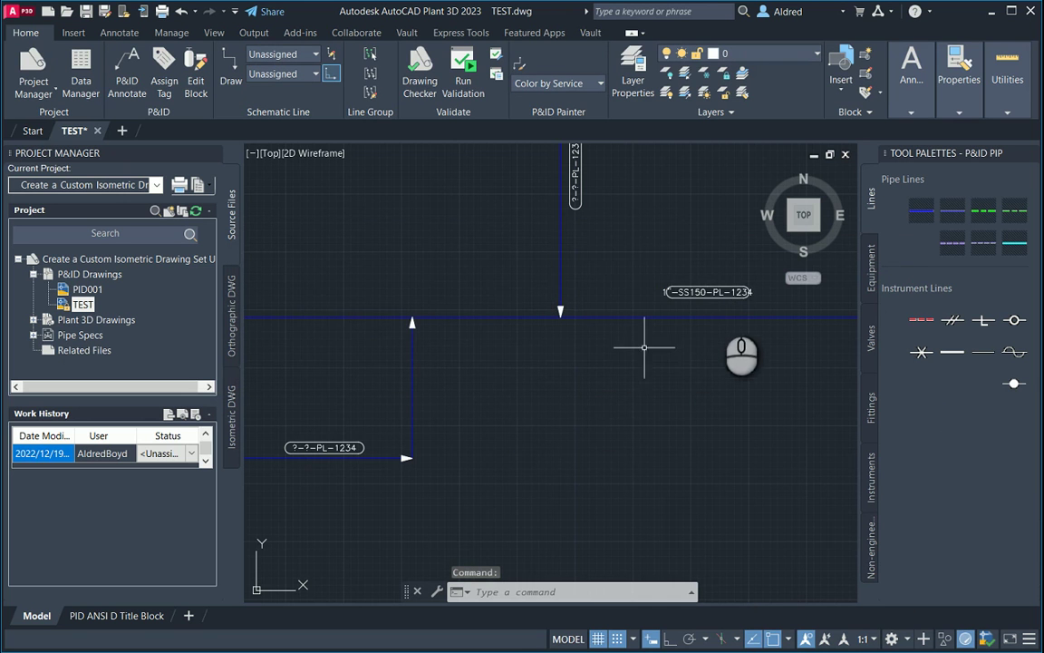
Bring the vertical branch's tag into view and open its edit settings.
scroll(723, 304, up, 4)
middle_drag(744, 350, 692, 408)
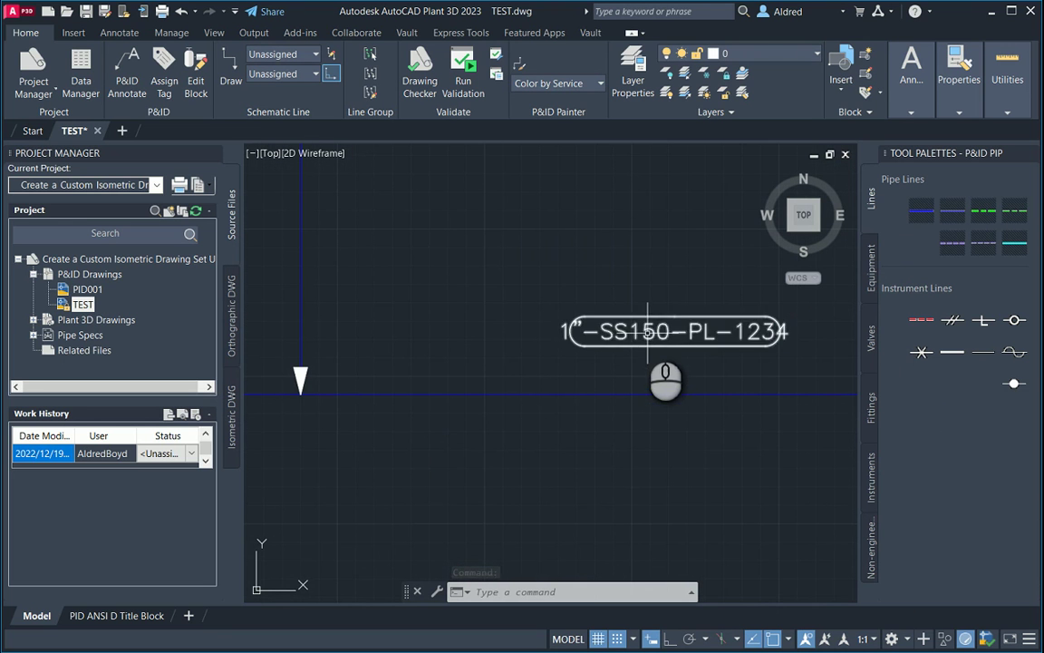
scroll(580, 326, down, 8)
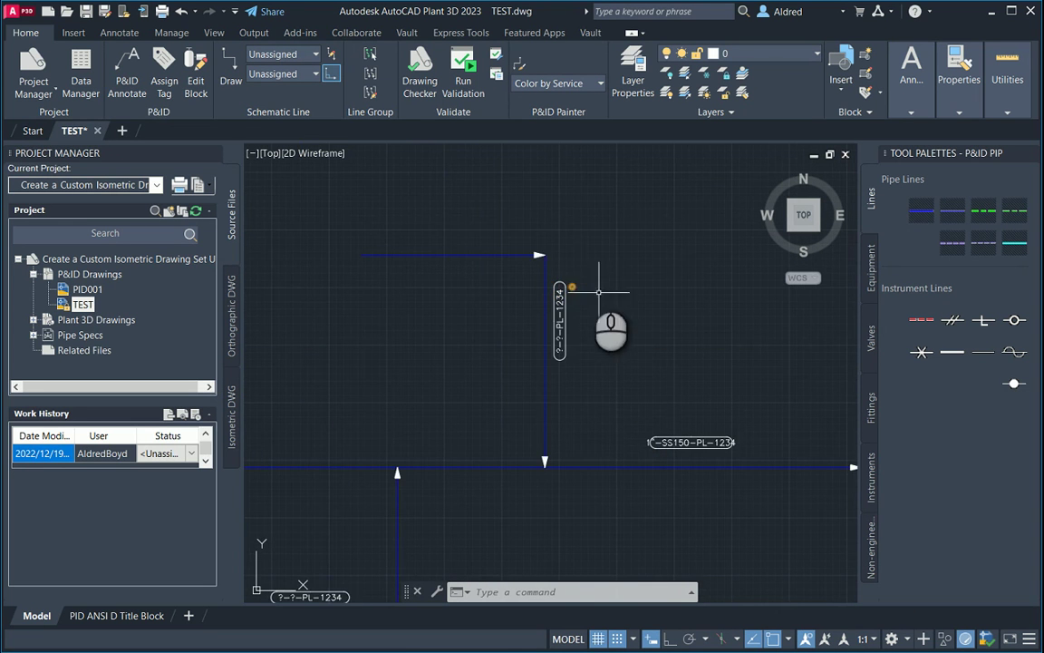
middle_drag(458, 576, 419, 396)
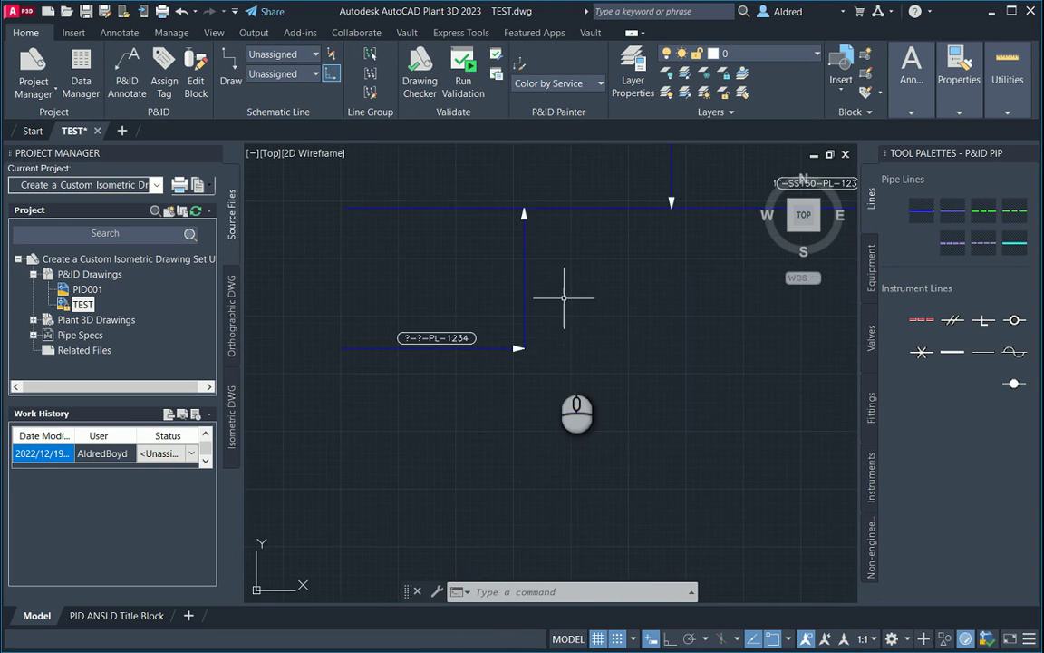
middle_drag(604, 331, 470, 483)
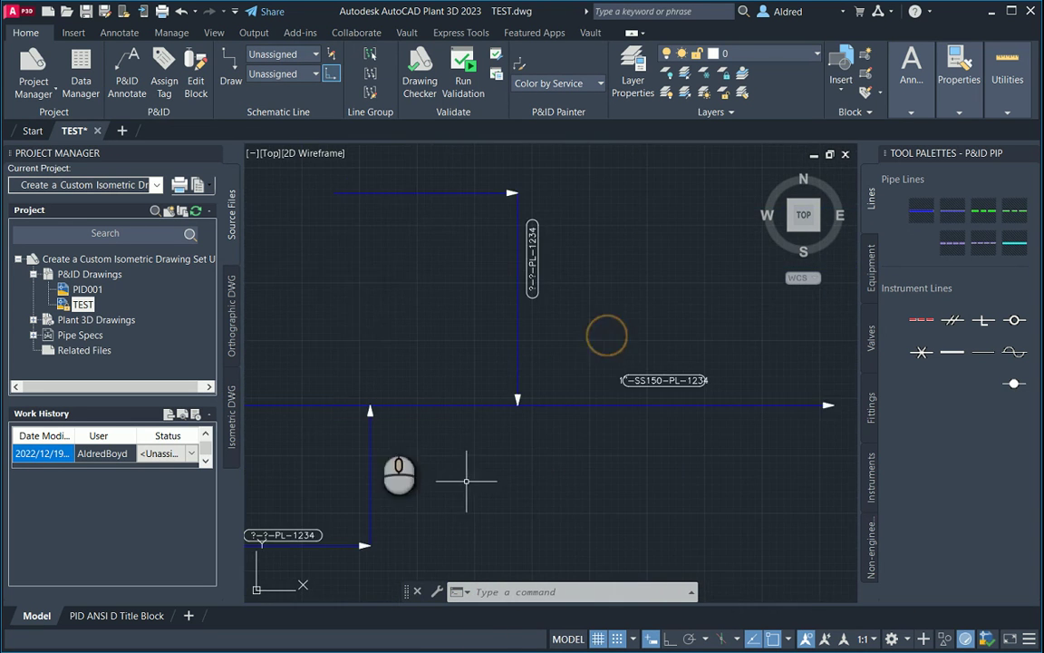
click(532, 288)
right_click(532, 288)
key(Escape)
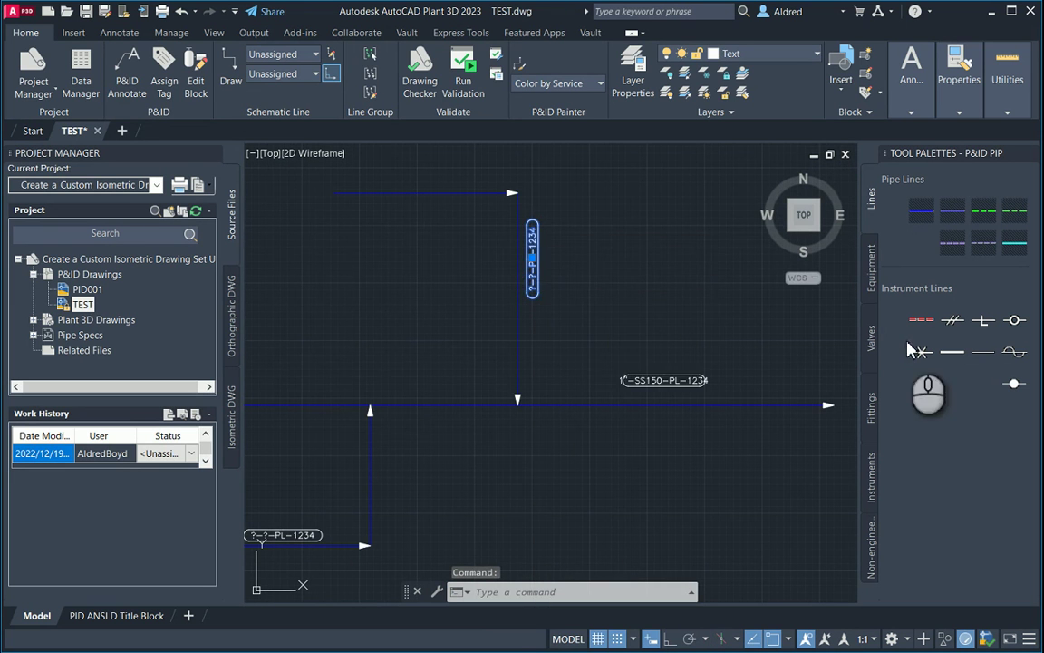
Set the vertical tag to size 2" and spec CS150, reading 2"-CS150-PL-1234.
click(465, 278)
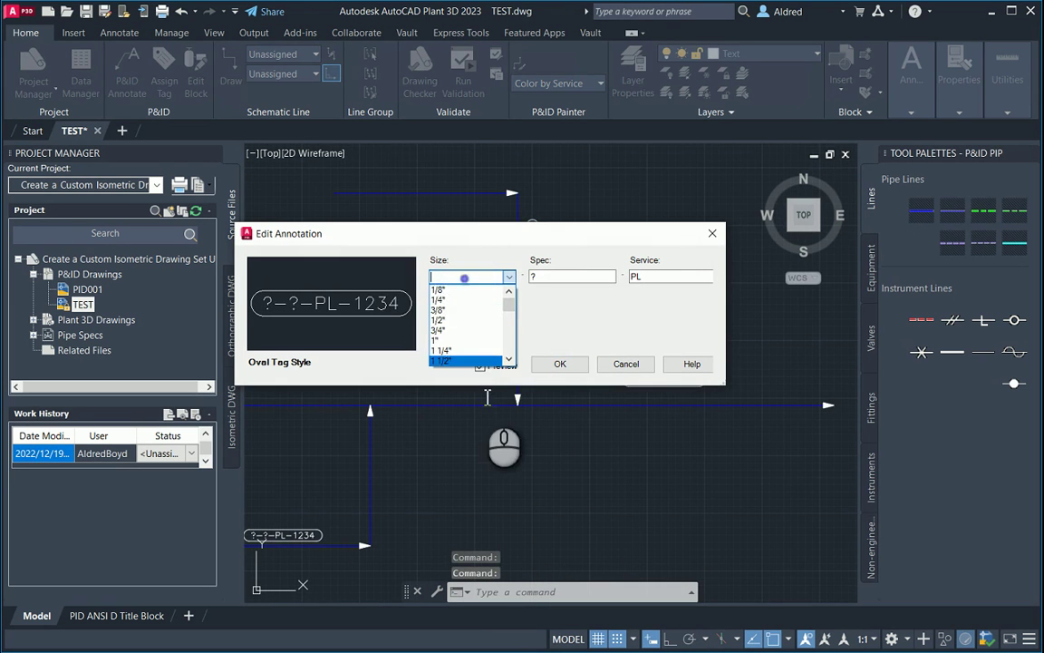
scroll(457, 313, down, 4)
click(456, 311)
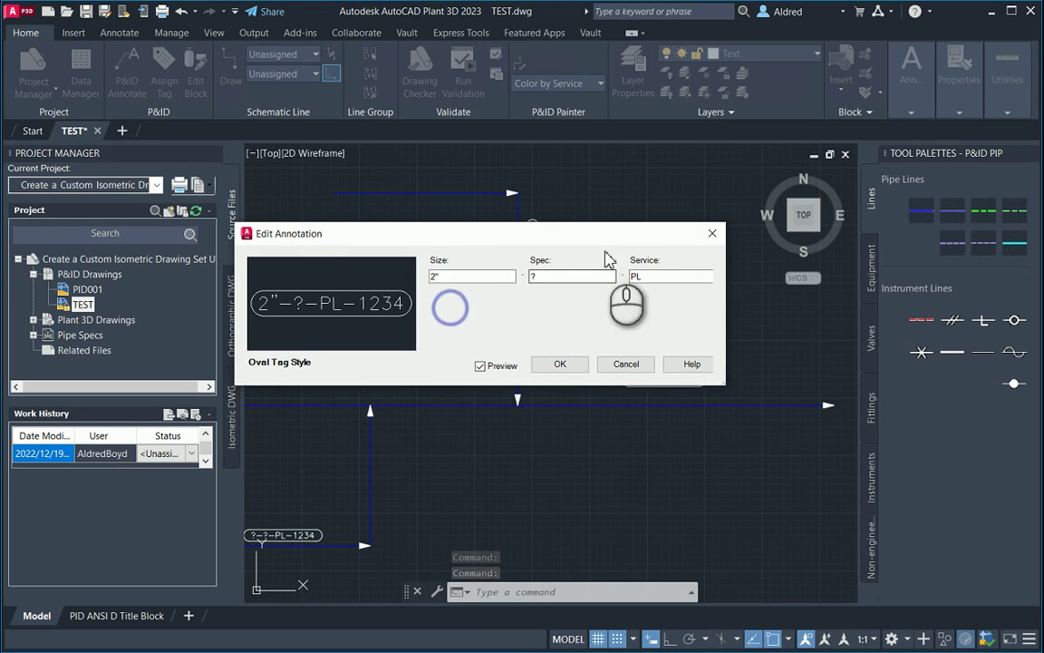
click(576, 277)
click(578, 290)
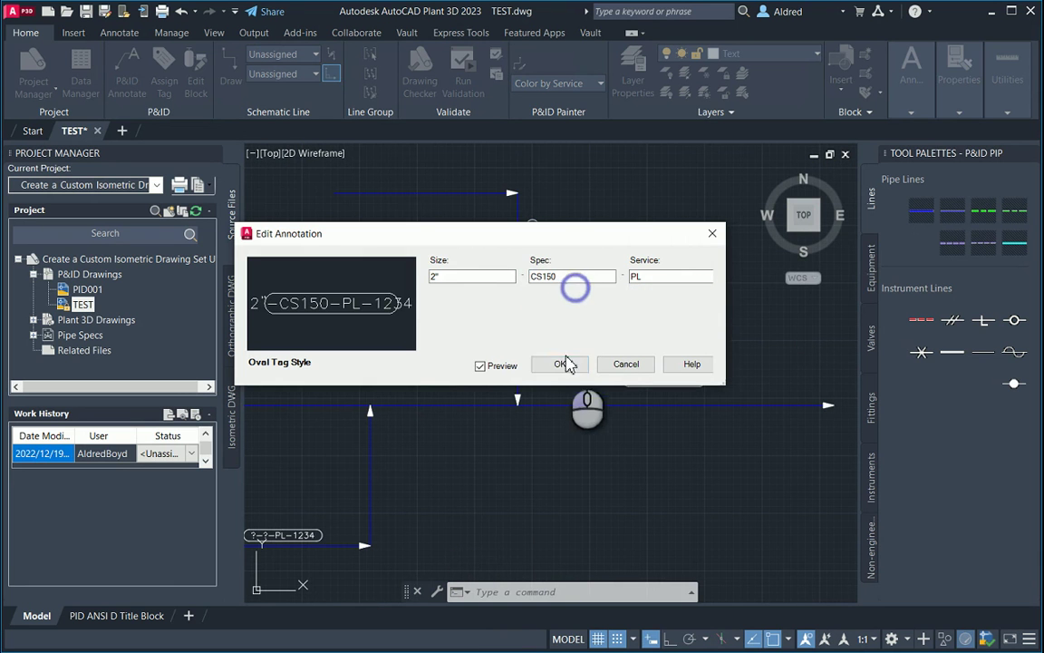
click(561, 366)
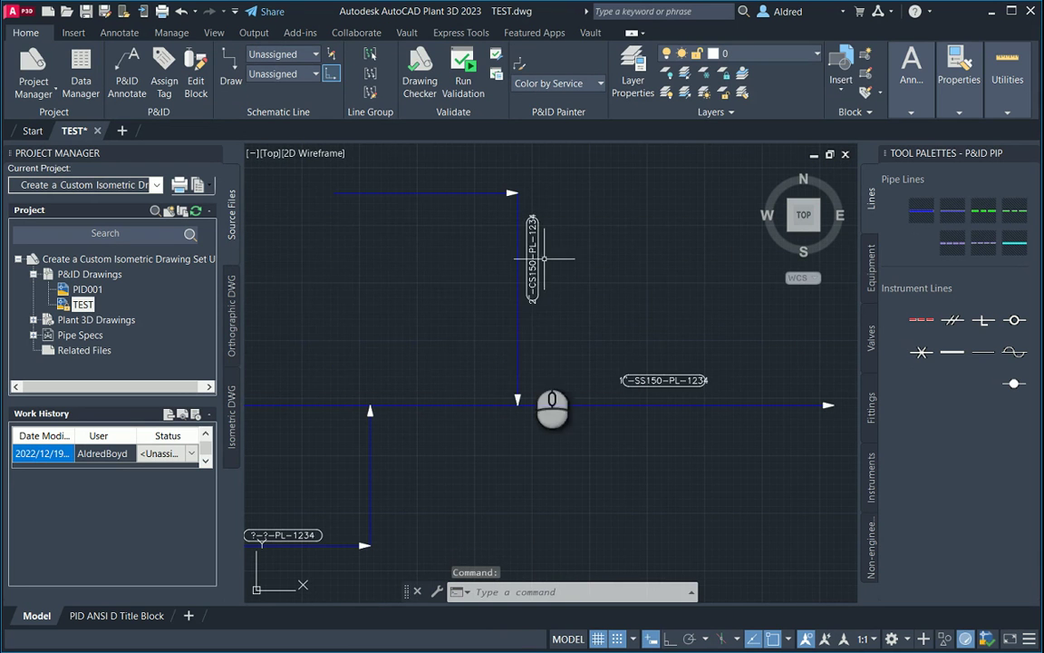
Window-select all pipe lines and their tags, then start Edit Group (SLGROUPEDIT).
scroll(544, 244, up, 3)
scroll(486, 472, down, 3)
middle_drag(486, 473, 601, 200)
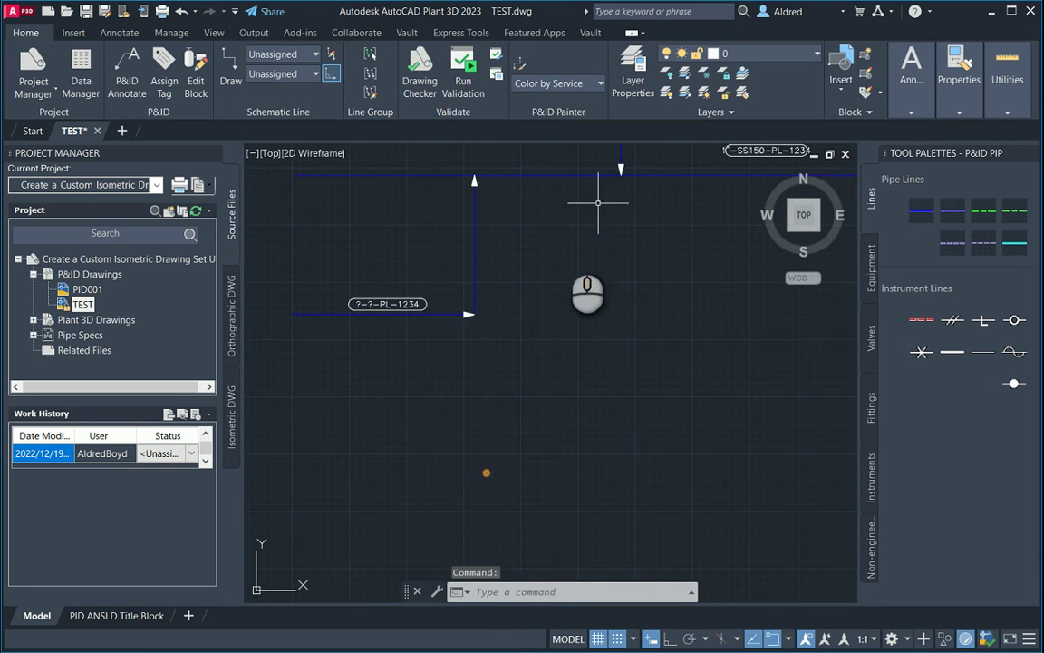
scroll(399, 281, up, 5)
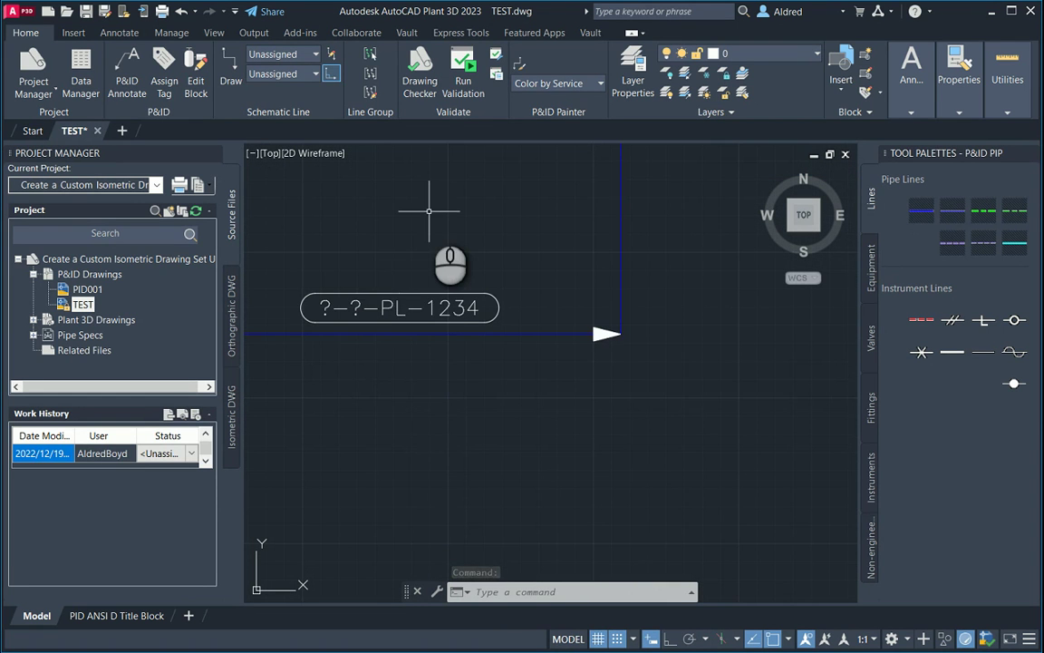
scroll(436, 369, down, 5)
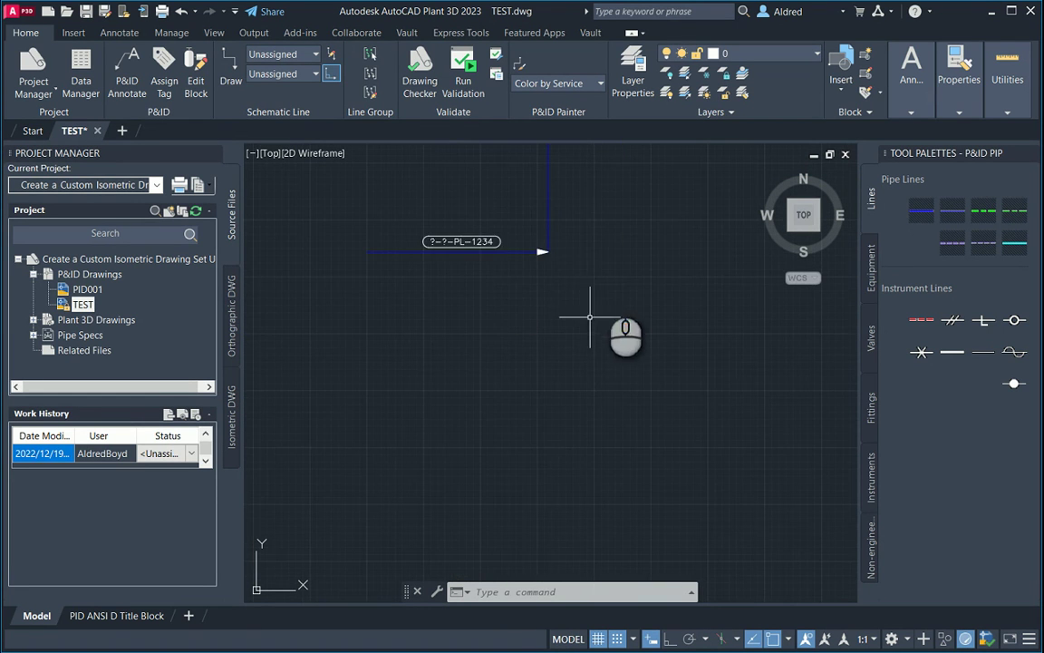
middle_drag(580, 311, 546, 552)
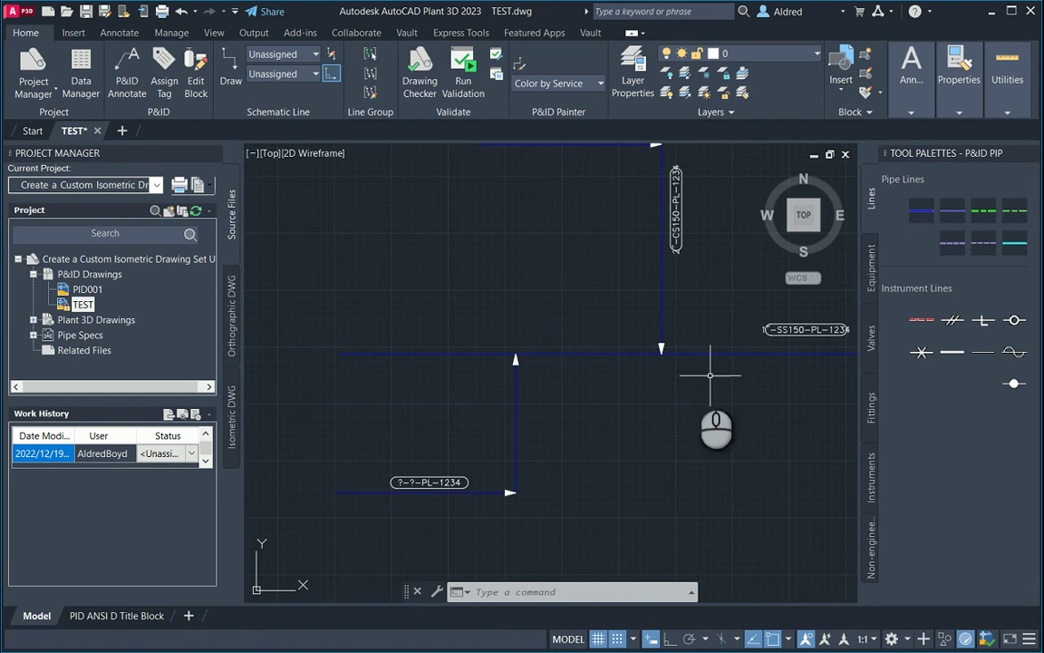
click(574, 401)
click(560, 263)
middle_drag(522, 434, 402, 450)
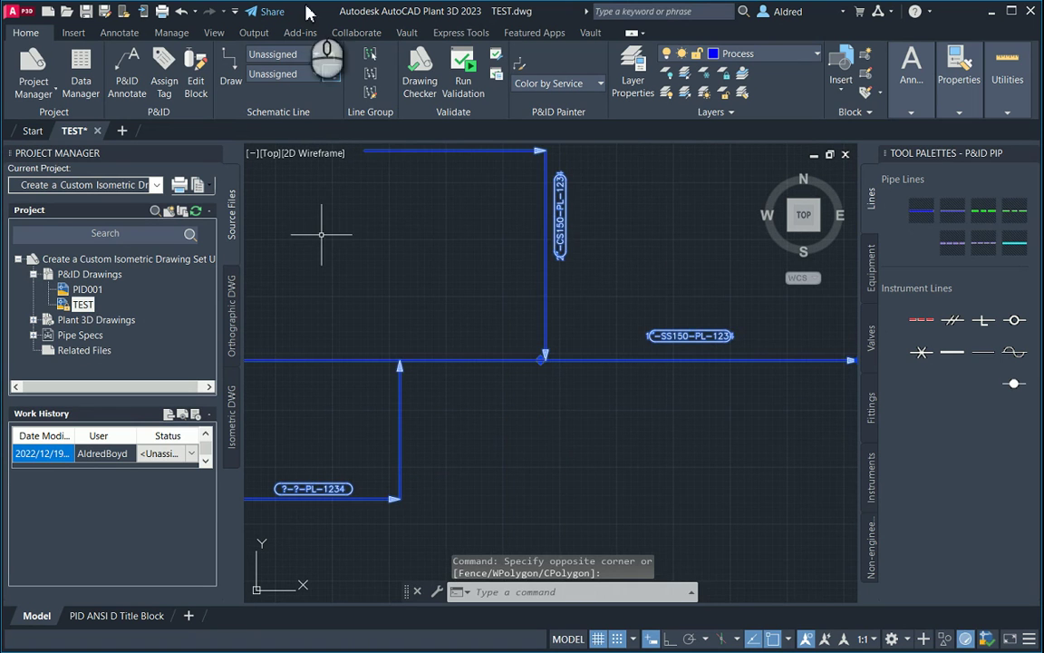
click(369, 95)
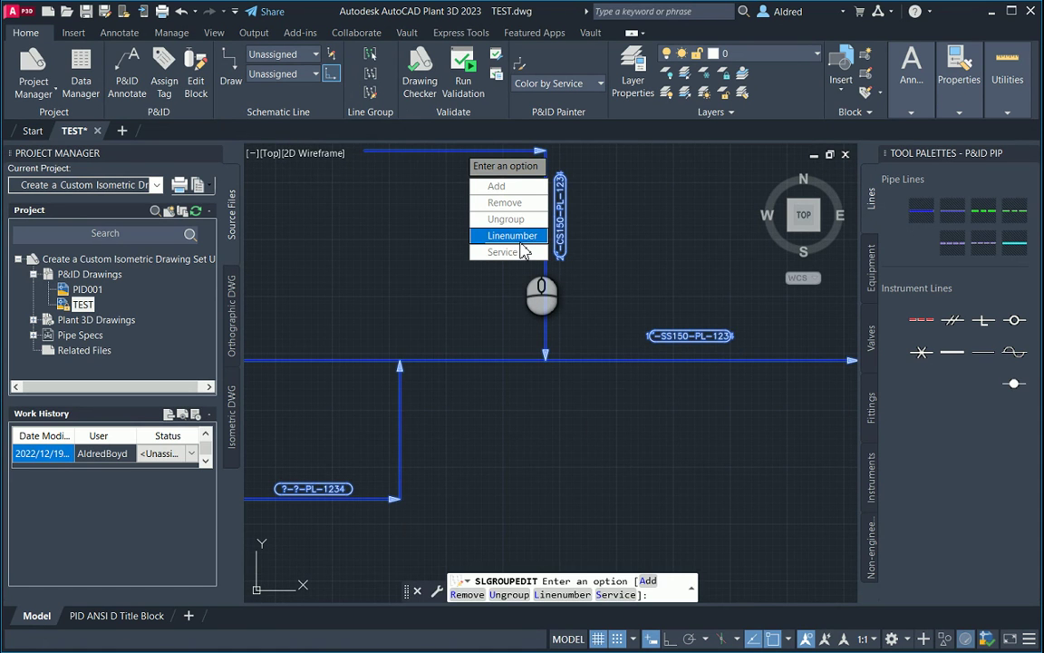
Cancel SLGROUPEDIT twice without choosing an option, zooming out over the three tagged lines.
click(495, 406)
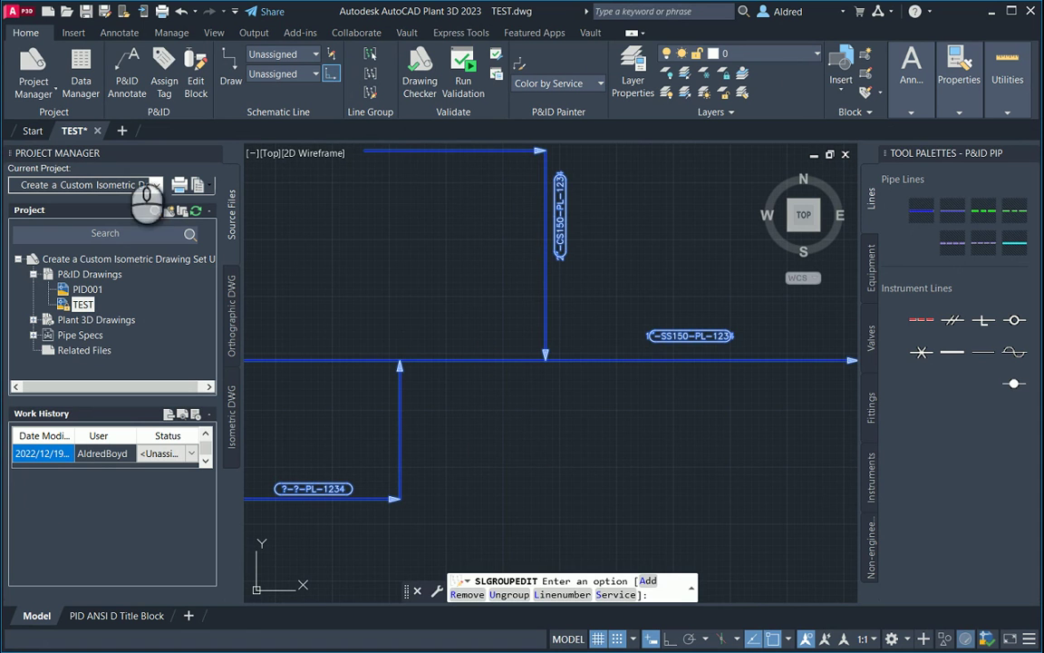
key(Escape)
mouse_move(672, 352)
middle_down()
mouse_move(759, 333)
mouse_move(630, 319)
middle_up()
scroll(543, 322, down, 3)
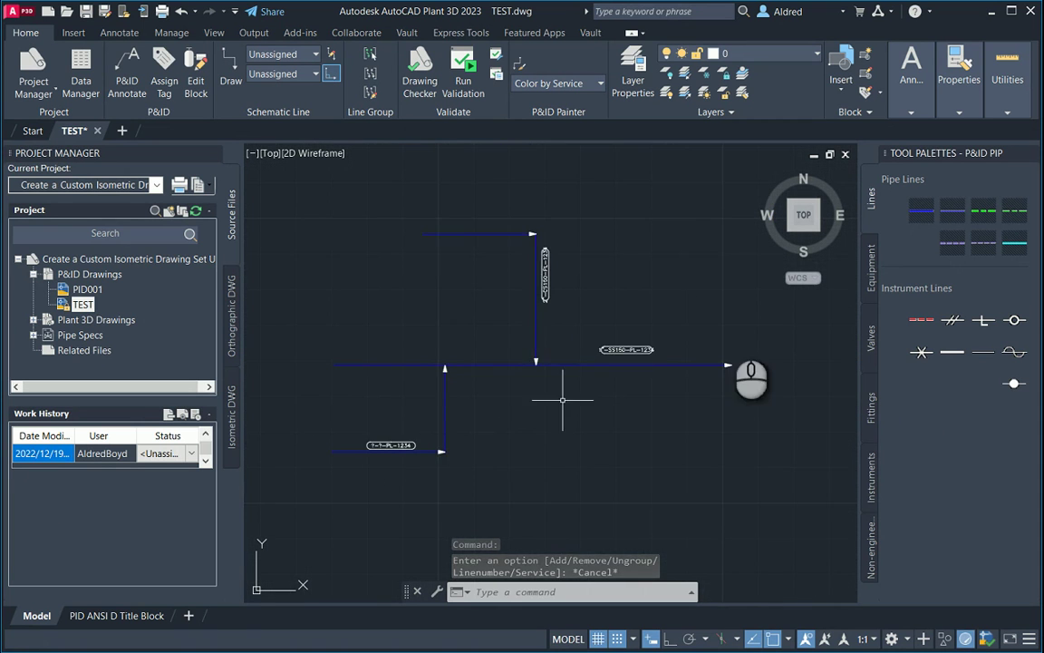
click(371, 93)
middle_drag(548, 347, 614, 316)
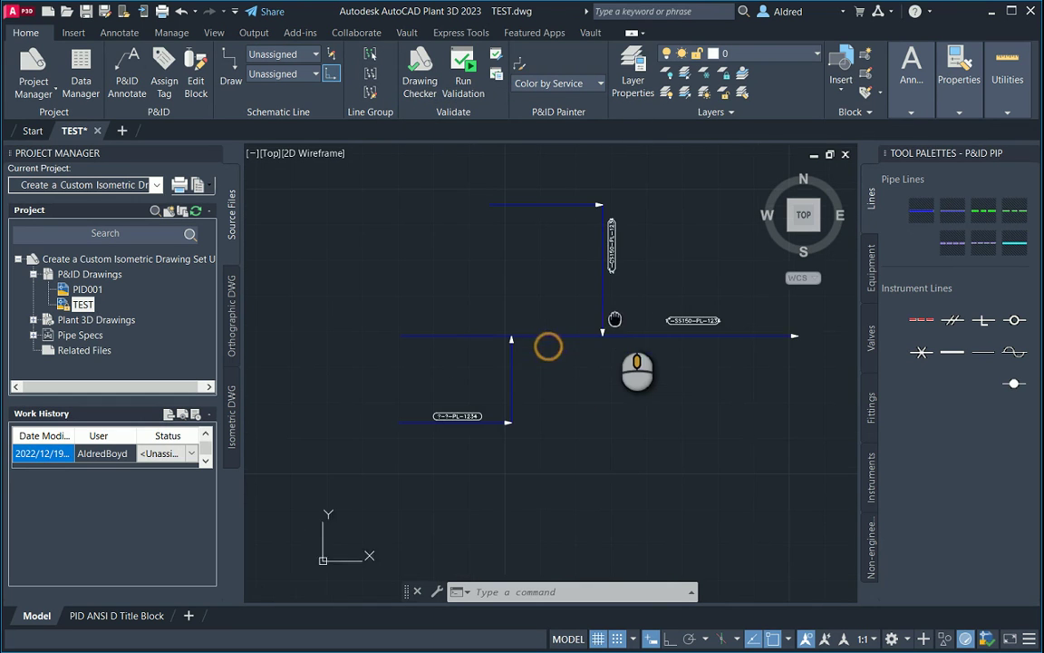
key(Escape)
key(Escape)
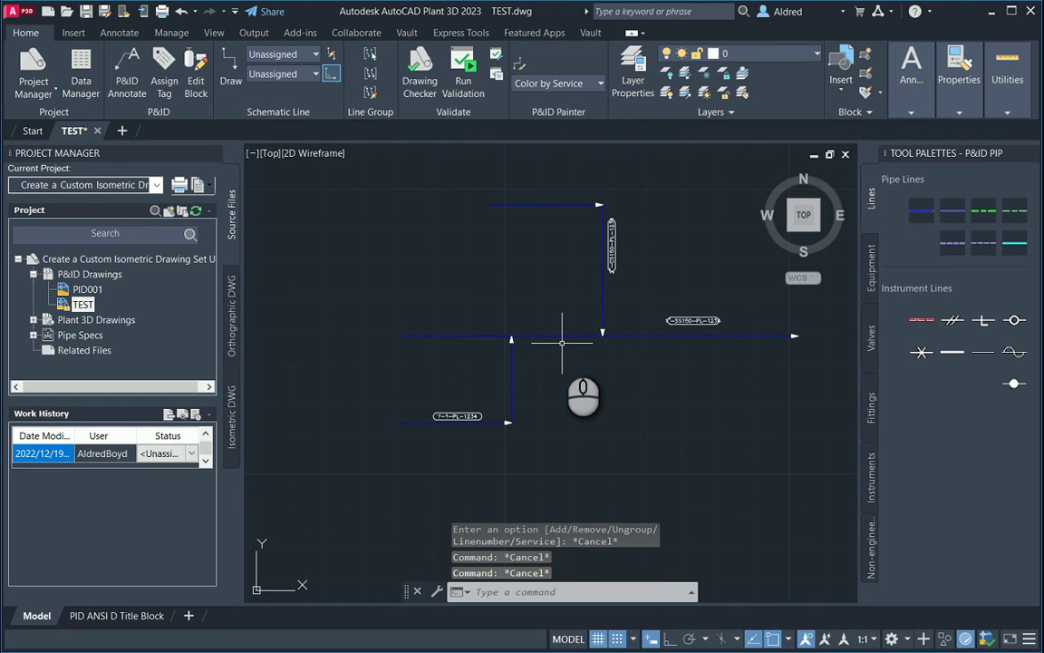